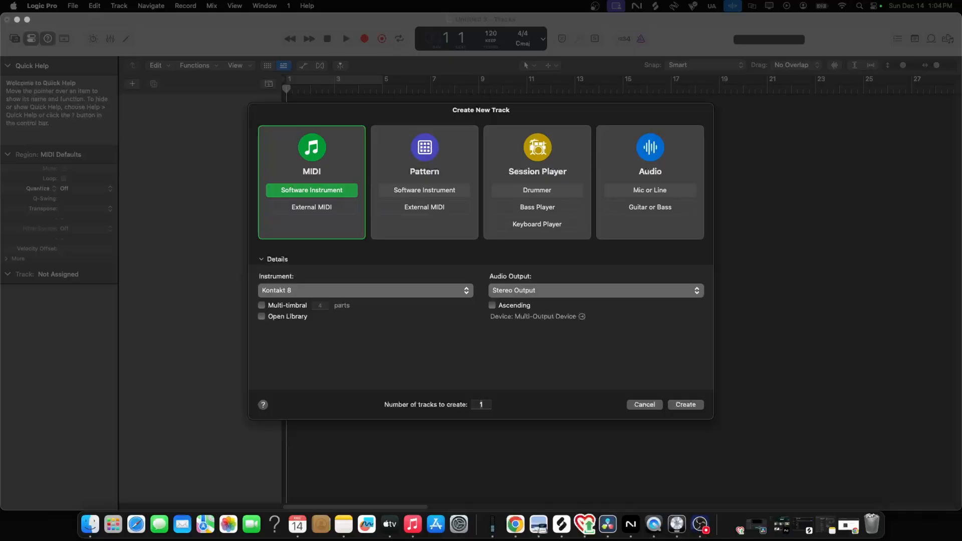
# Create a software instrument track with Kontakt 8 as Multi-Output (16xStereo) and close the plug-in window
pyautogui.click(396, 294)
pyautogui.click(395, 294)
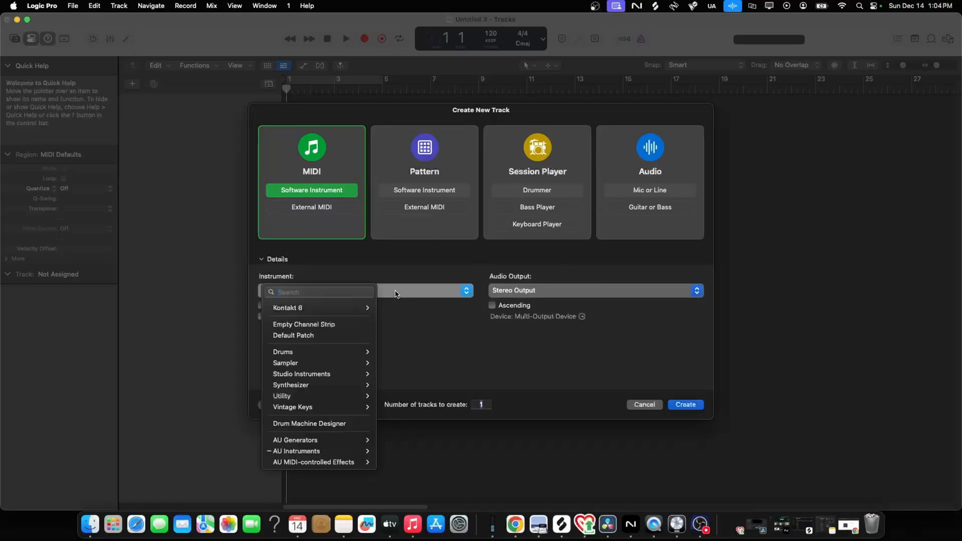
pyautogui.click(396, 294)
pyautogui.click(395, 294)
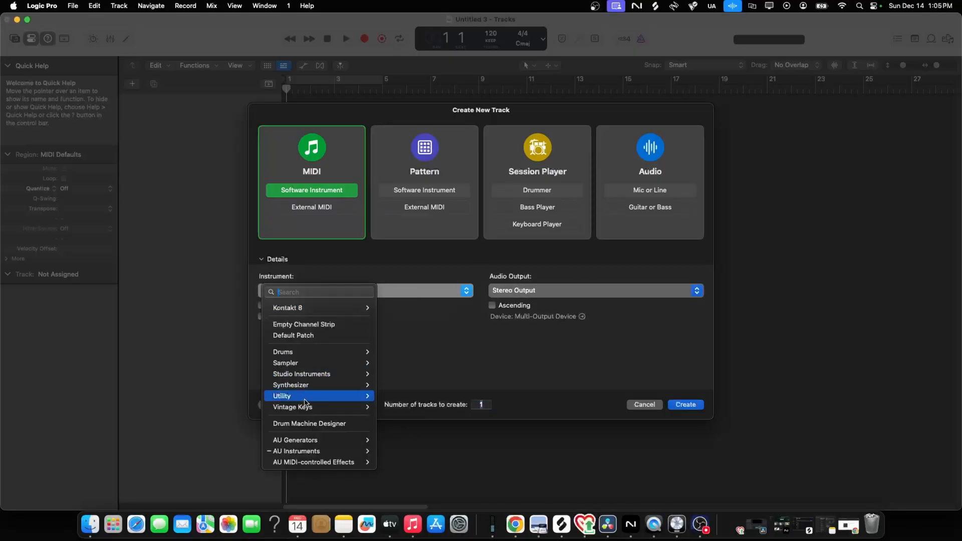
pyautogui.moveTo(306, 309)
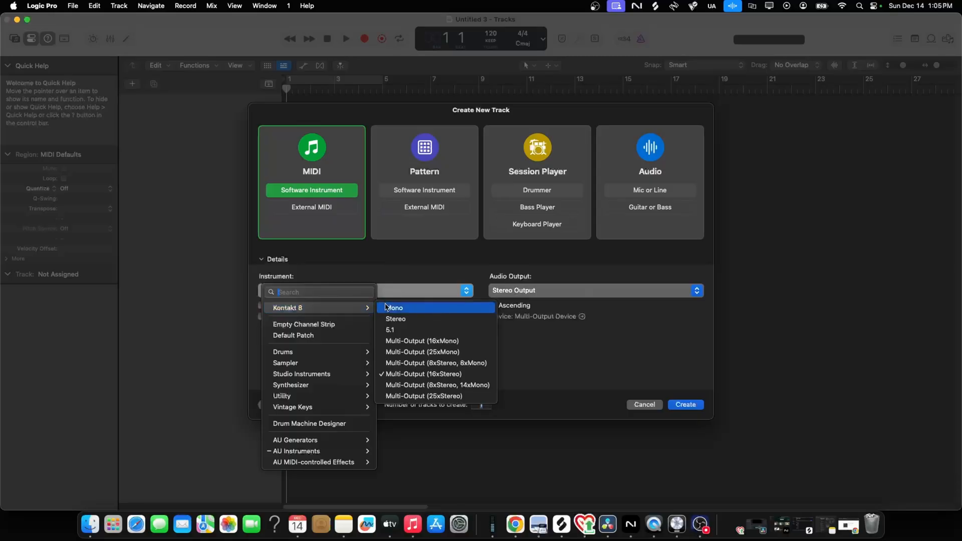
pyautogui.moveTo(362, 311)
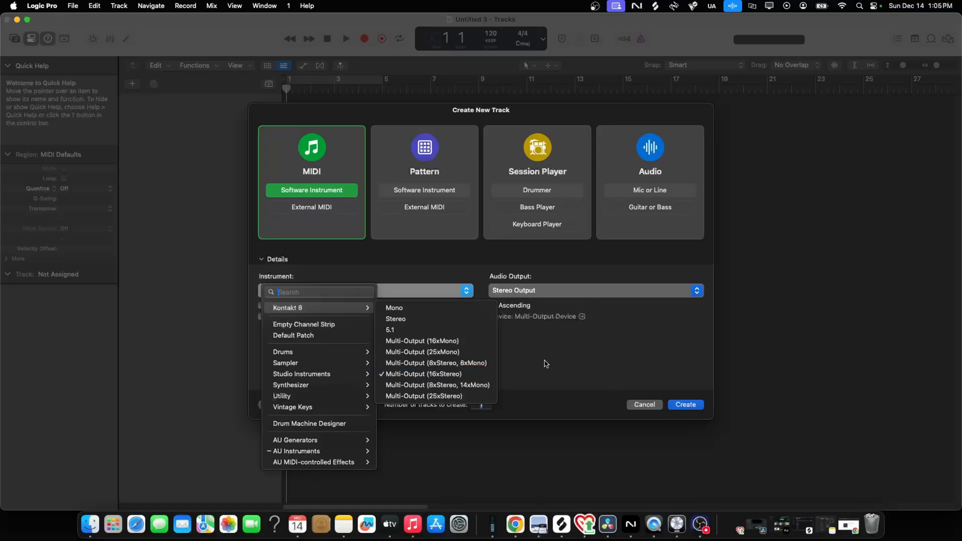
pyautogui.click(474, 374)
pyautogui.click(686, 405)
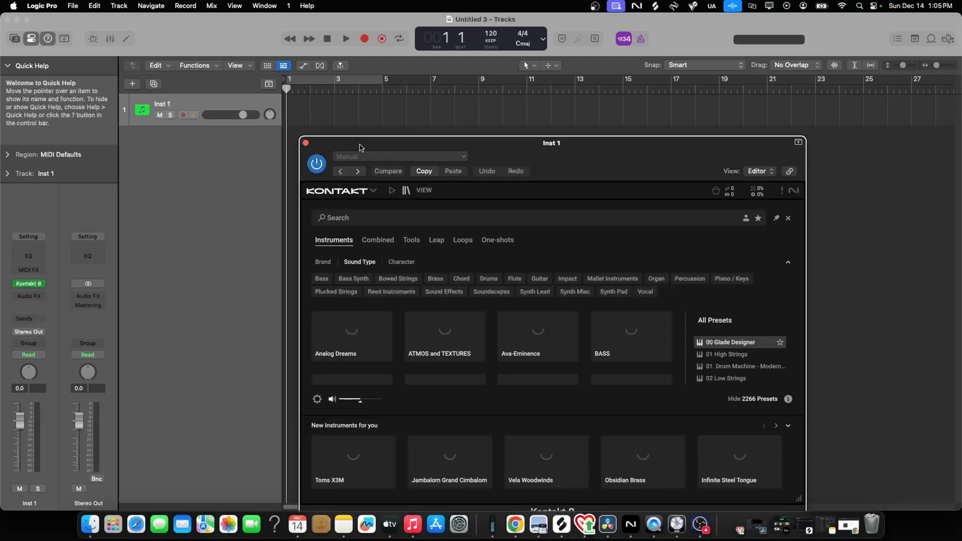
pyautogui.moveTo(406, 139); pyautogui.dragTo(462, 57)
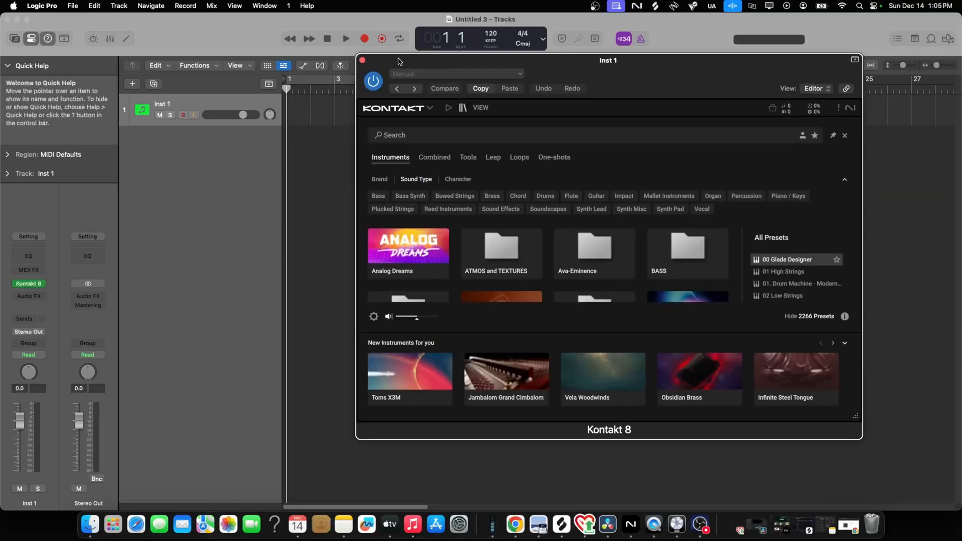
pyautogui.click(361, 61)
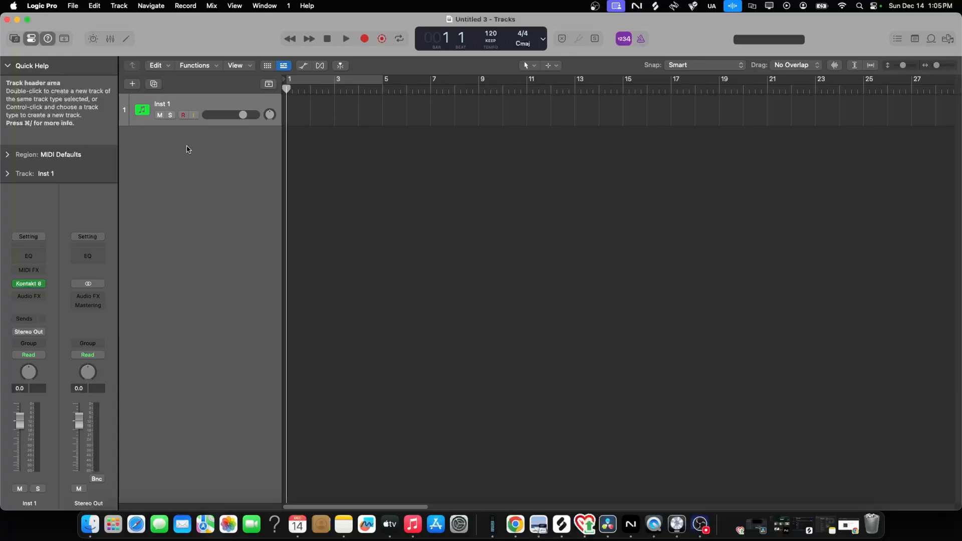
# Show the mixer and rename the Kontakt 8 instrument's channel strip to K1
pyautogui.press('x')
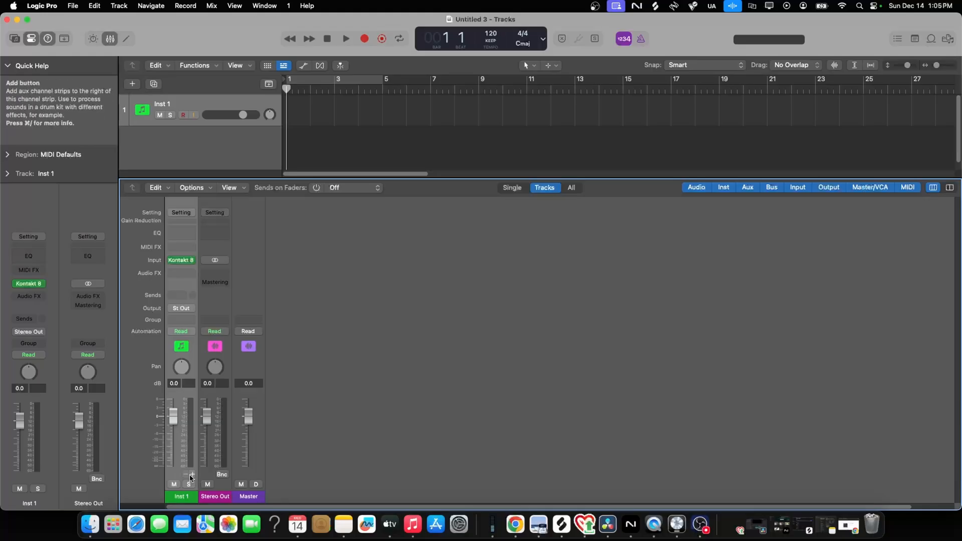
pyautogui.doubleClick(182, 496)
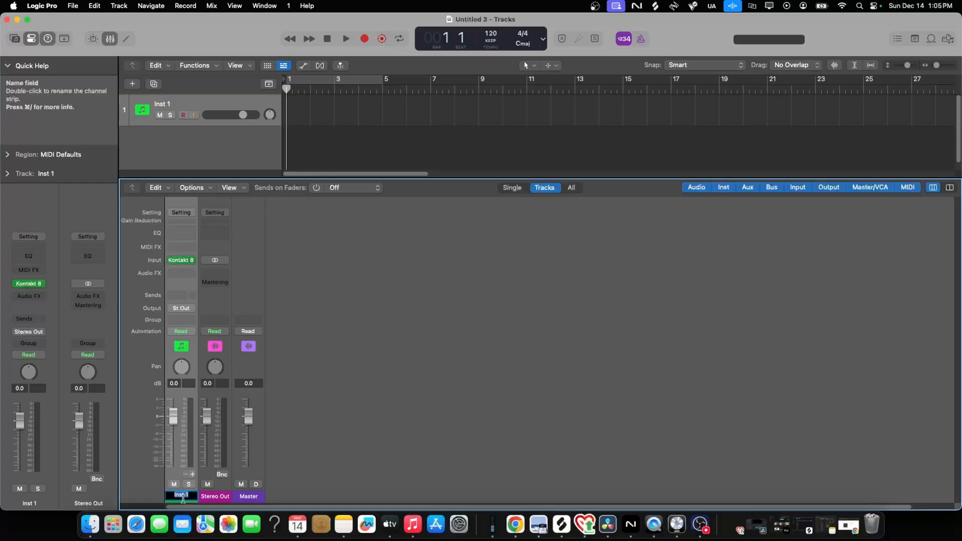
pyautogui.write('K1')
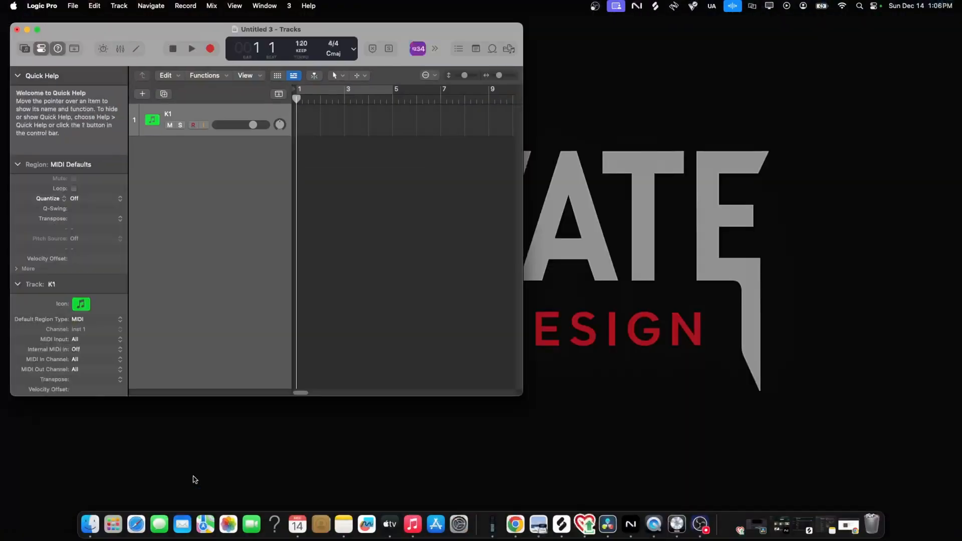
# Enlarge the Tracks window to fill the screen and show the mixer
pyautogui.doubleClick(522, 23)
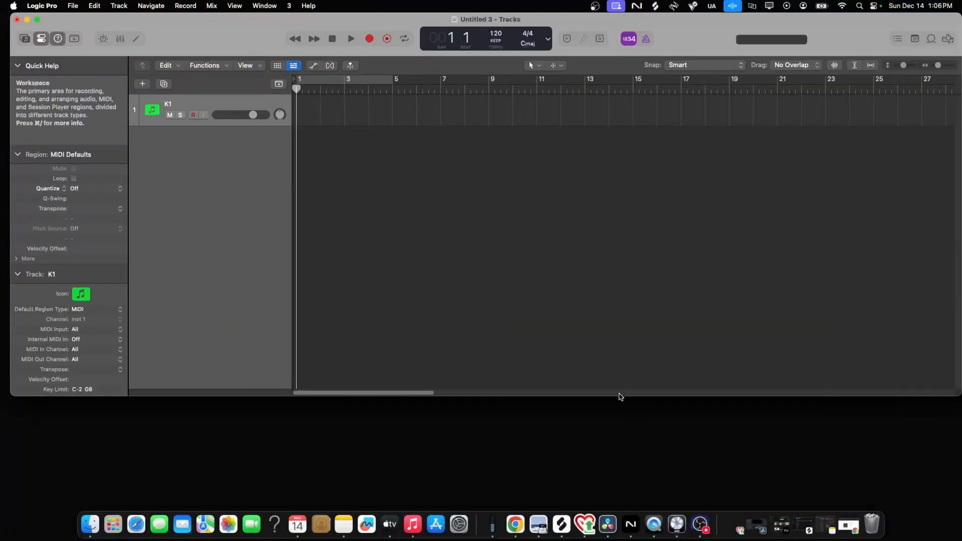
pyautogui.doubleClick(591, 396)
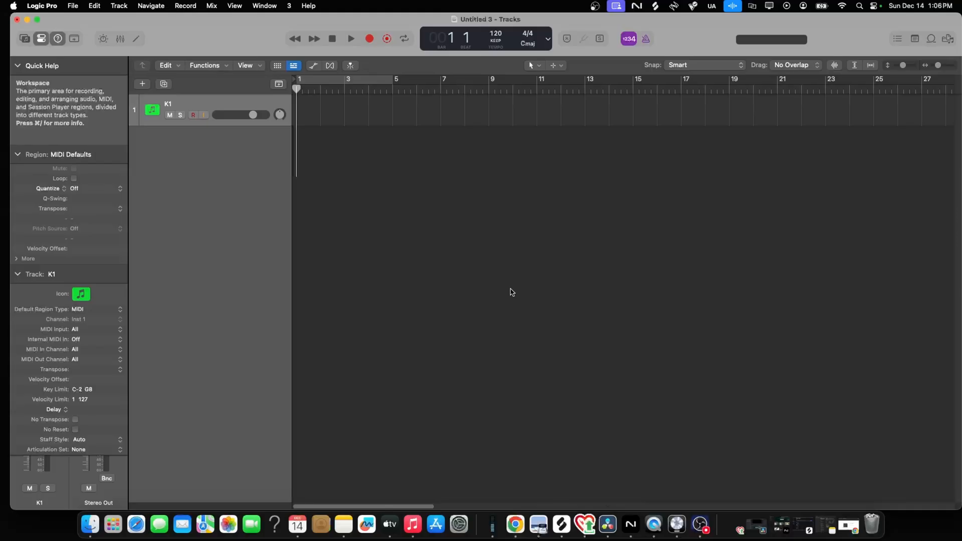
pyautogui.press('x')
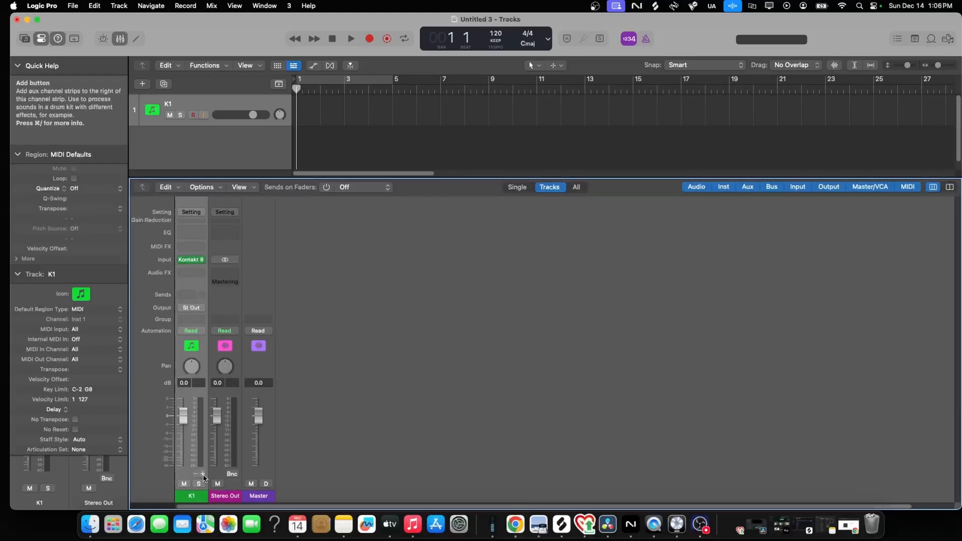
# Add two aux channel strips for the Kontakt 8 outputs and name them K2 and K3
pyautogui.click(203, 474)
pyautogui.click(202, 474)
pyautogui.doubleClick(226, 496)
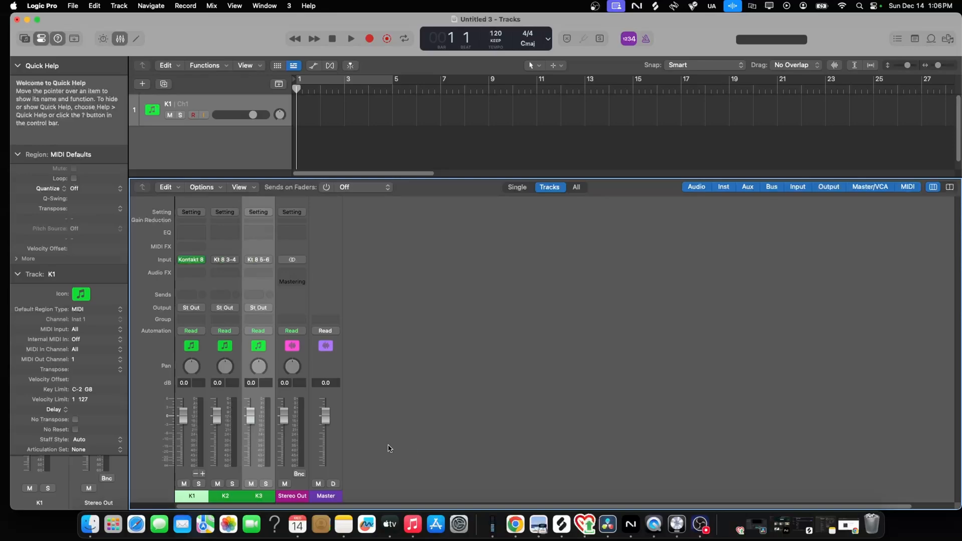
# Create tracks for the K1, K2 and K3 channel strips together and hide the mixer
pyautogui.click(235, 454)
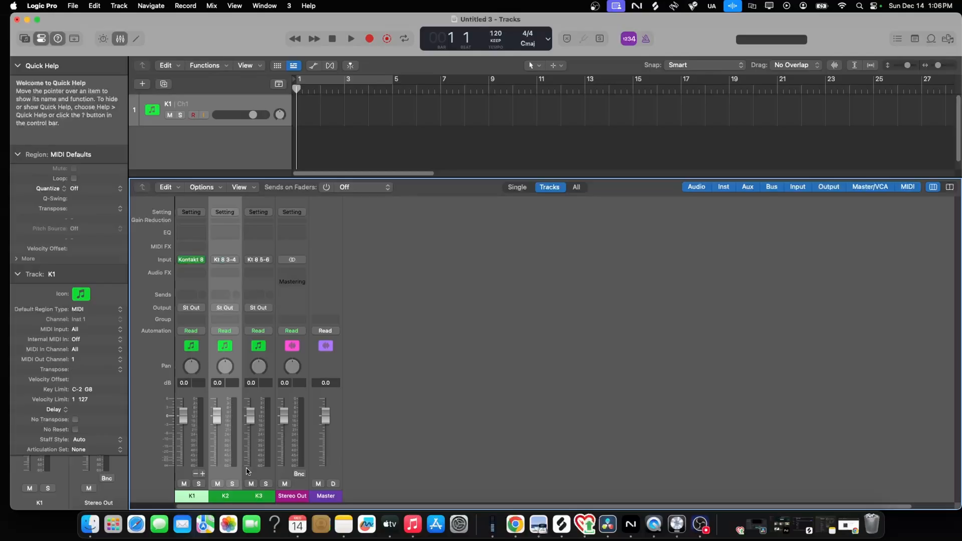
pyautogui.click(268, 477)
pyautogui.click(216, 473)
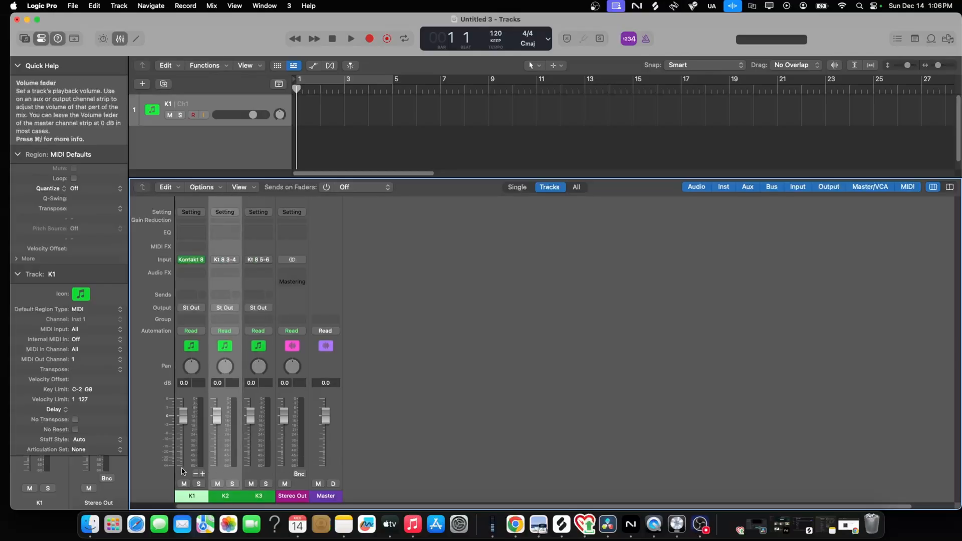
pyautogui.click(183, 473)
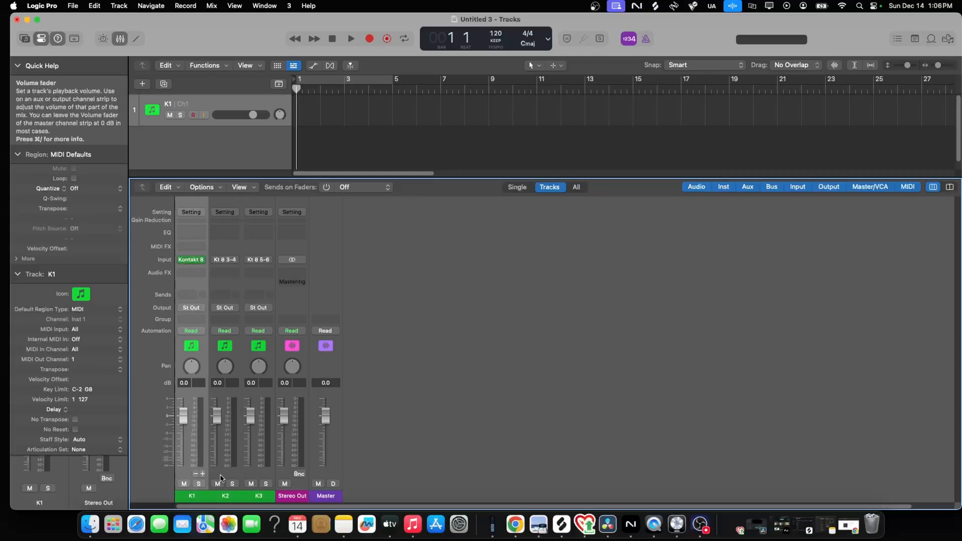
pyautogui.keyDown('shift'); pyautogui.click(262, 473); pyautogui.keyUp('shift')
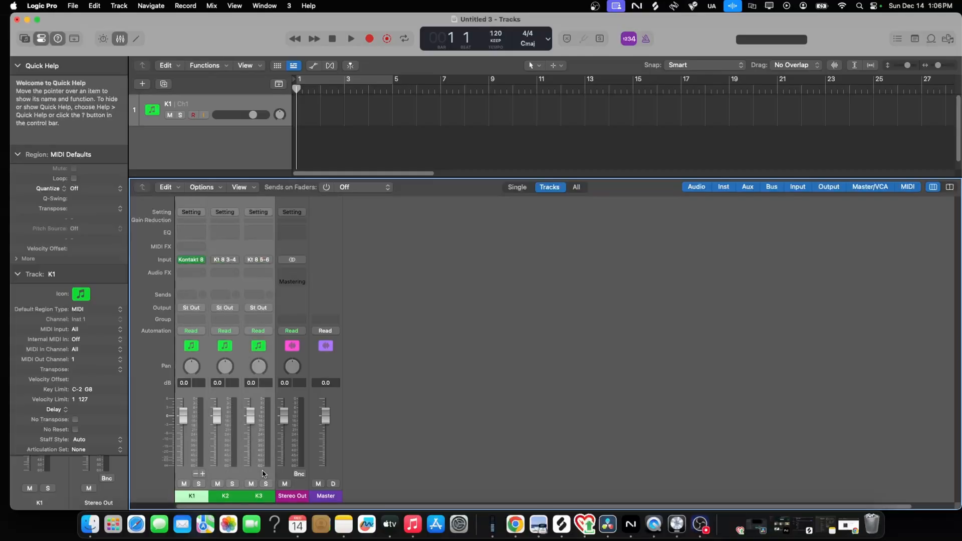
pyautogui.rightClick(258, 472)
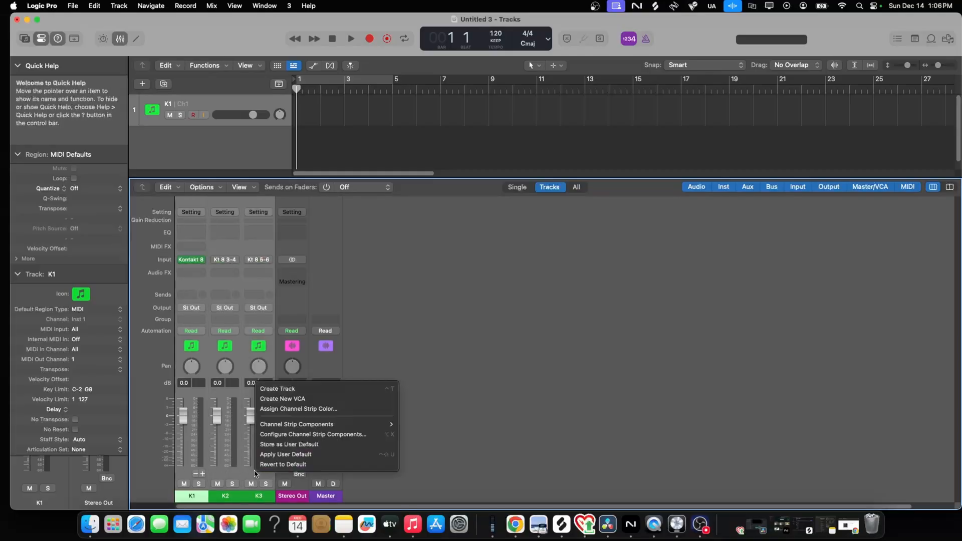
pyautogui.click(278, 390)
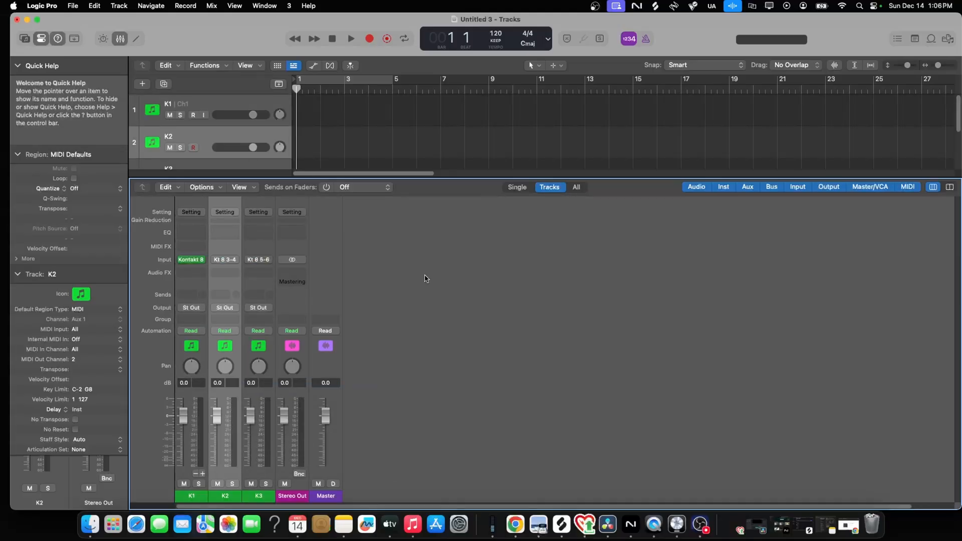
pyautogui.press('x')
# Turn on cycle mode and group tracks K1 through K3 into a summing stack
pyautogui.press('c')
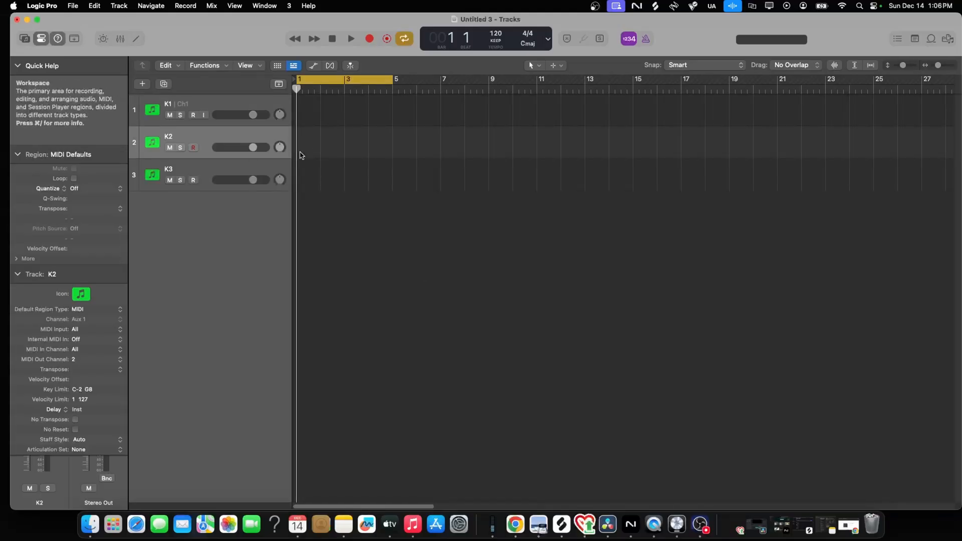
pyautogui.click(252, 104)
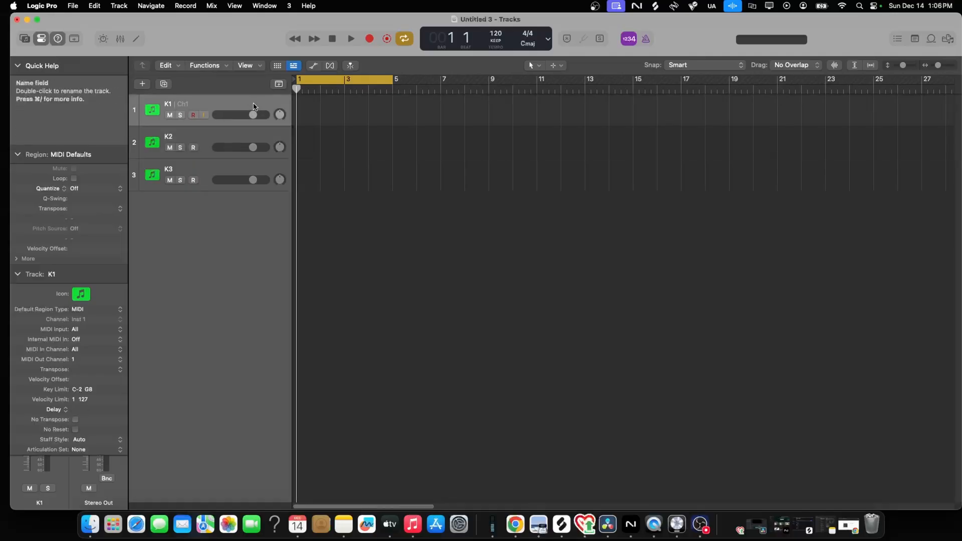
pyautogui.keyDown('shift'); pyautogui.click(232, 168); pyautogui.keyUp('shift')
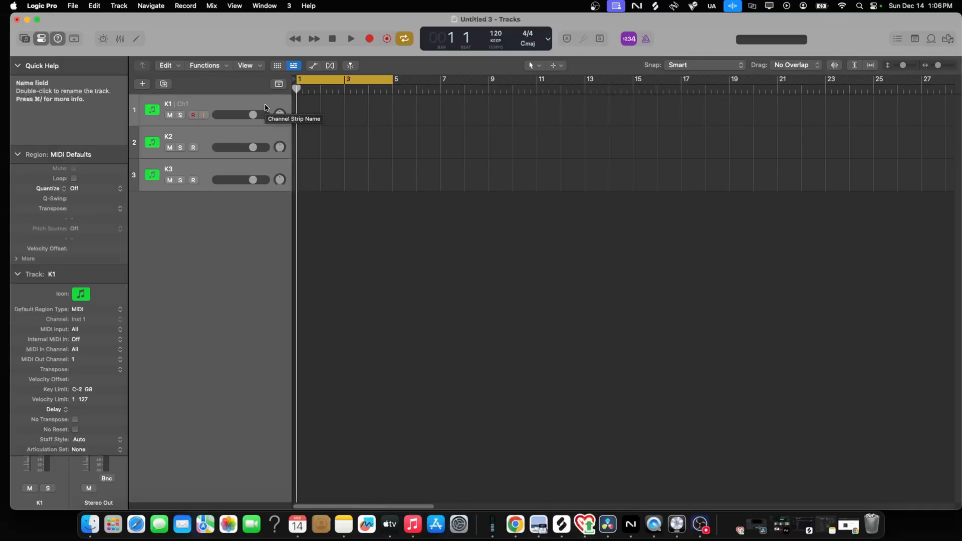
pyautogui.press('super+shift+d')
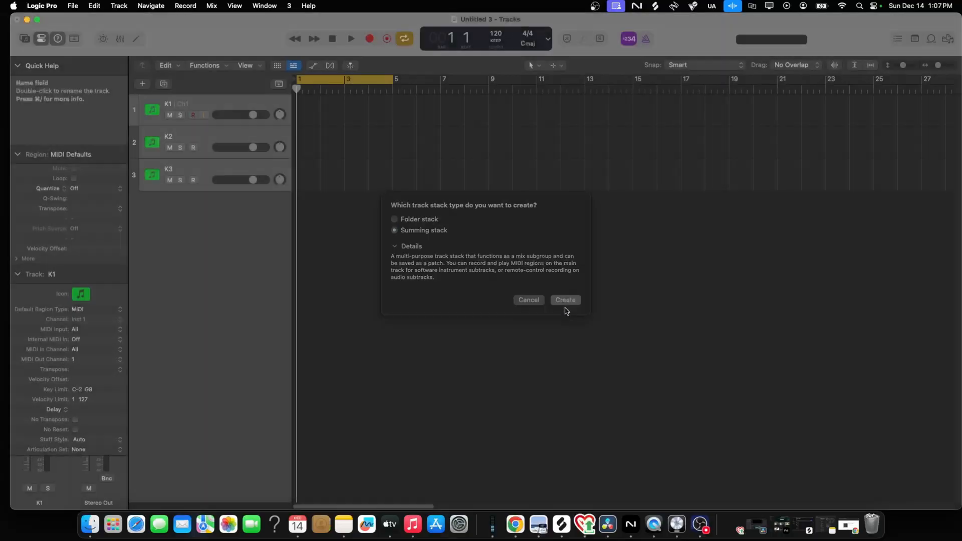
pyautogui.click(572, 309)
# Expand the new summing stack and rename it Kontakt Group 1
pyautogui.click(150, 110)
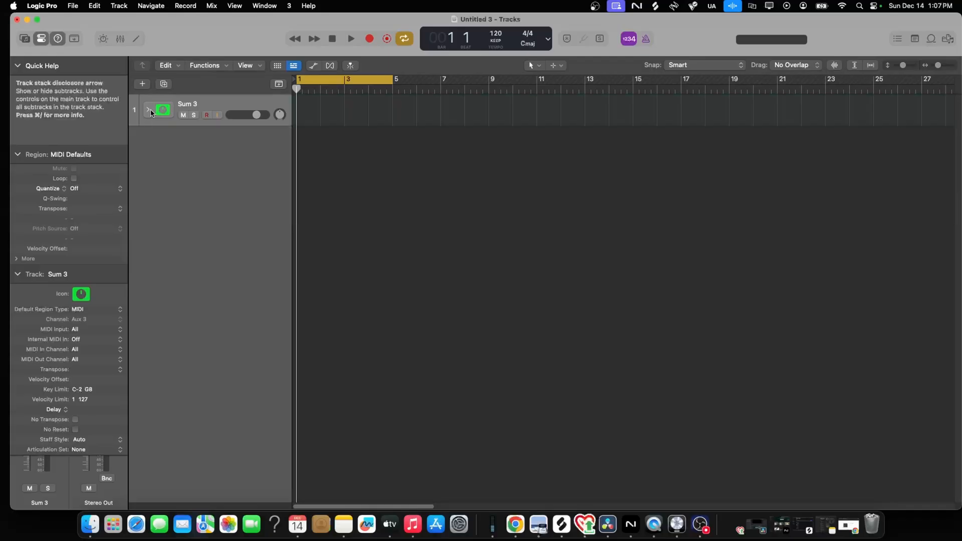
pyautogui.click(150, 110)
pyautogui.doubleClick(196, 104)
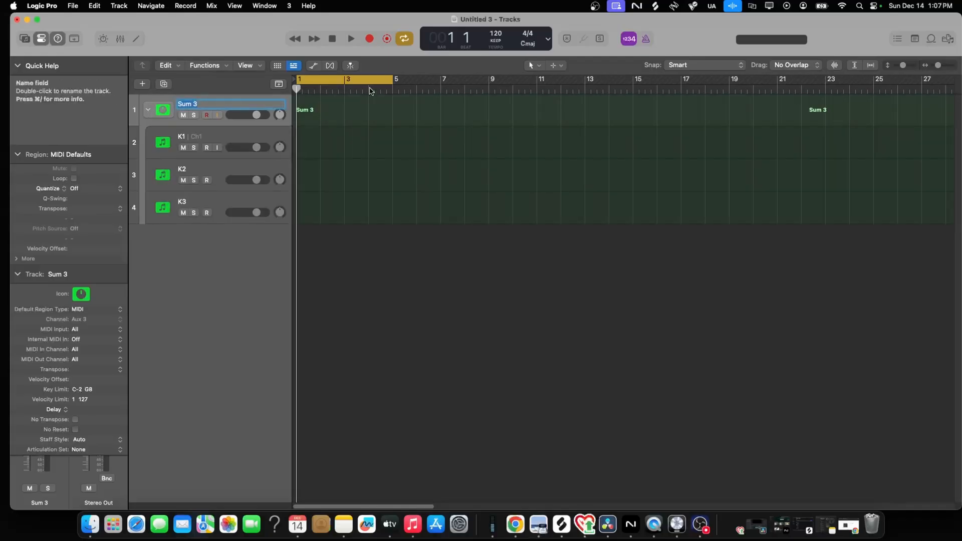
pyautogui.write('Komn')
pyautogui.write('ntakt Group 1')
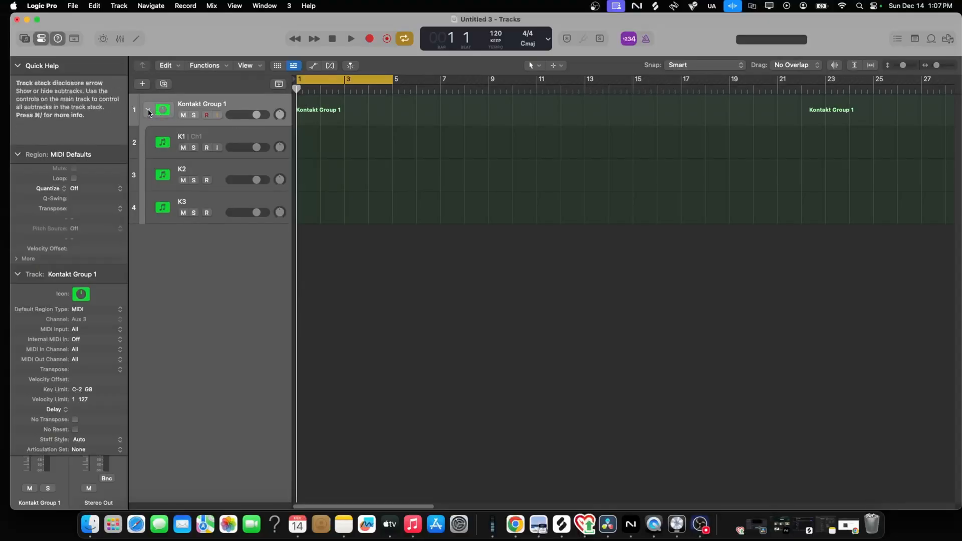
# Examine the Kontakt Group 1 stack by collapsing and expanding it and selecting its K1, K2 and K3 subtracks
pyautogui.click(148, 110)
pyautogui.click(148, 110)
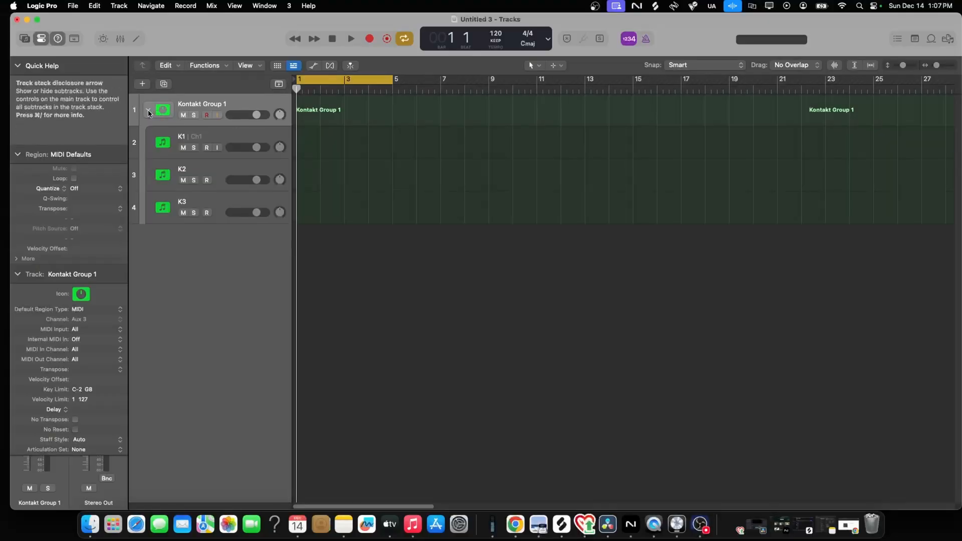
pyautogui.click(212, 140)
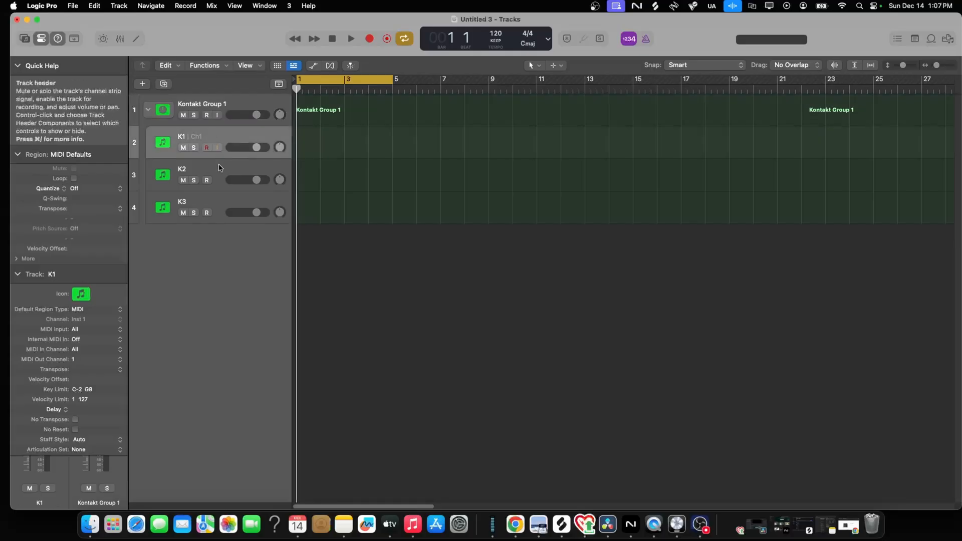
pyautogui.press('Down')
pyautogui.press('Down')
pyautogui.click(224, 137)
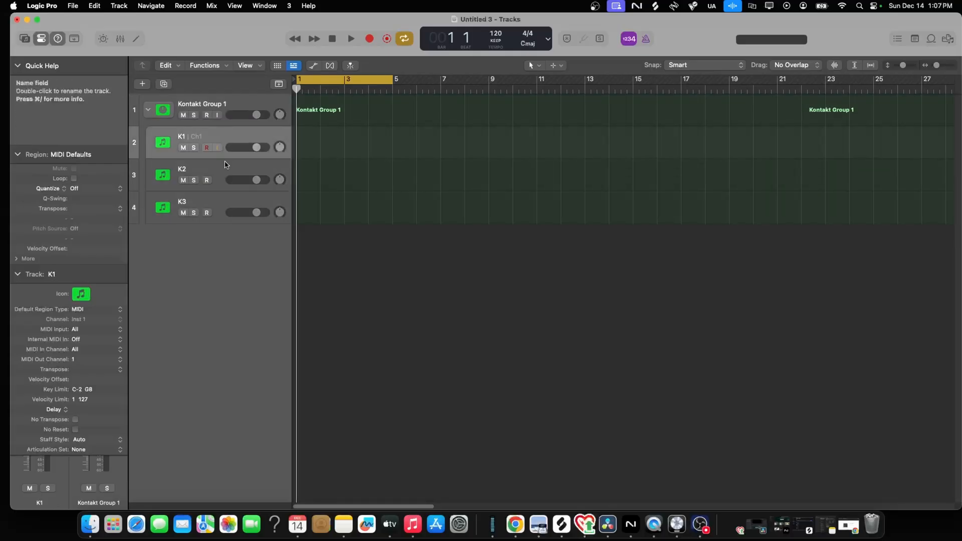
pyautogui.click(230, 168)
pyautogui.click(223, 199)
pyautogui.click(148, 110)
pyautogui.click(148, 110)
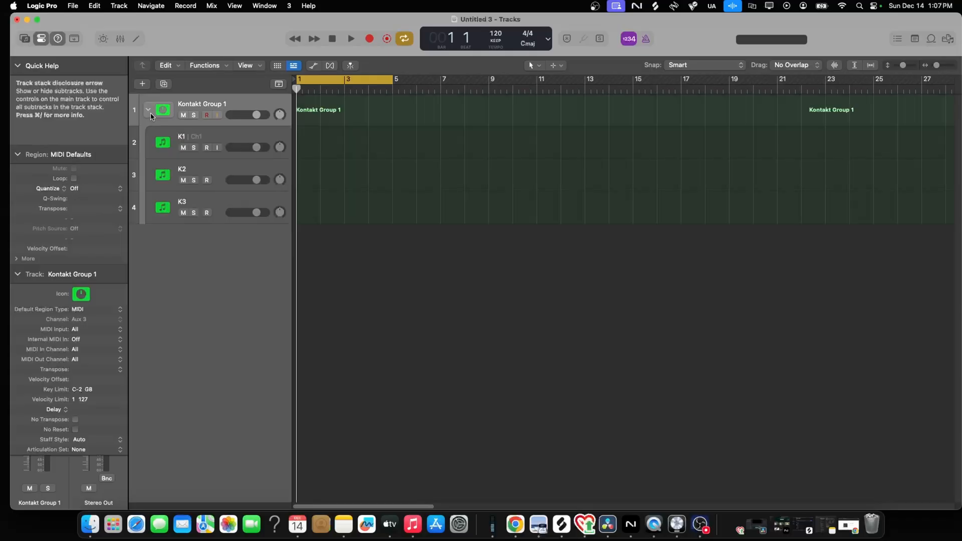
# Open the Kontakt 8 plug-in from the K1 channel strip in the mixer and hide the plug-in window's header controls
pyautogui.press('x')
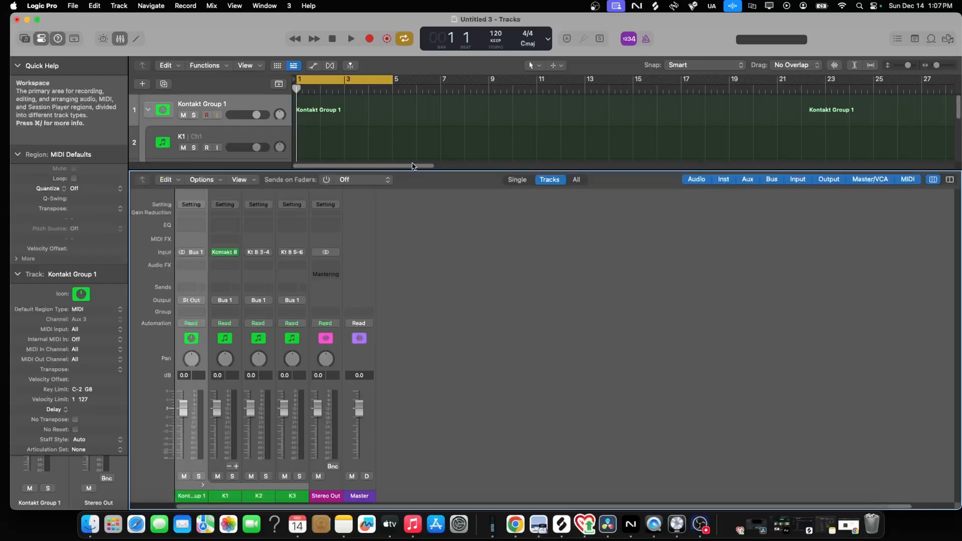
pyautogui.click(226, 252)
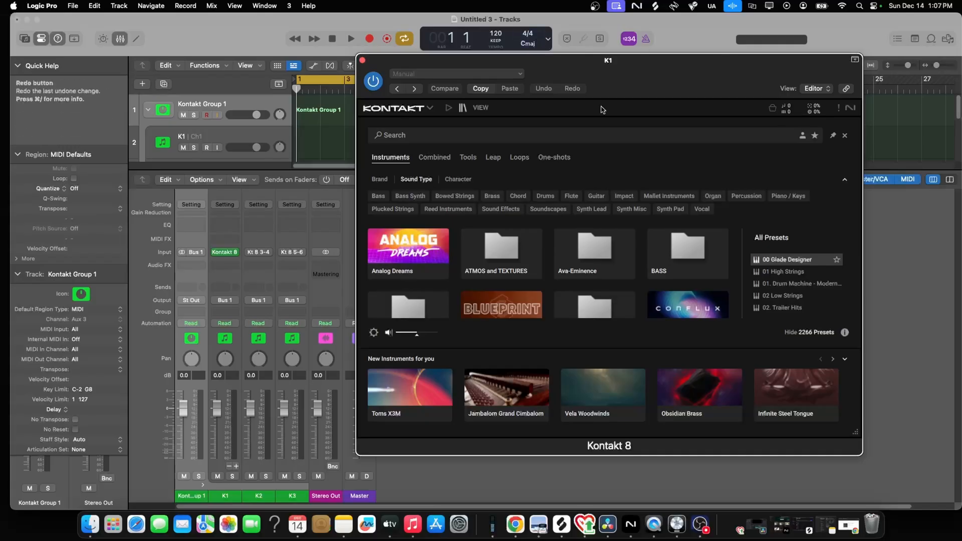
pyautogui.moveTo(623, 64); pyautogui.dragTo(606, 75)
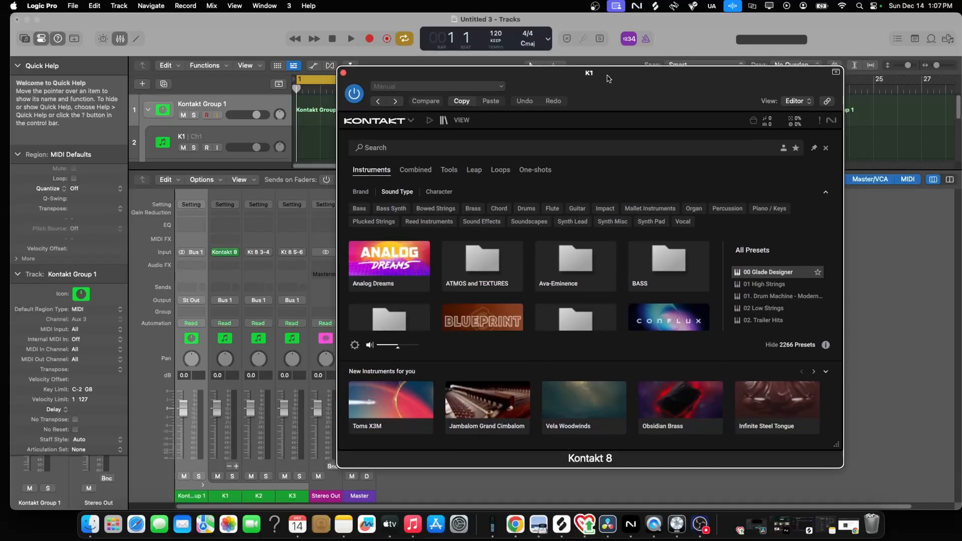
pyautogui.doubleClick(582, 75)
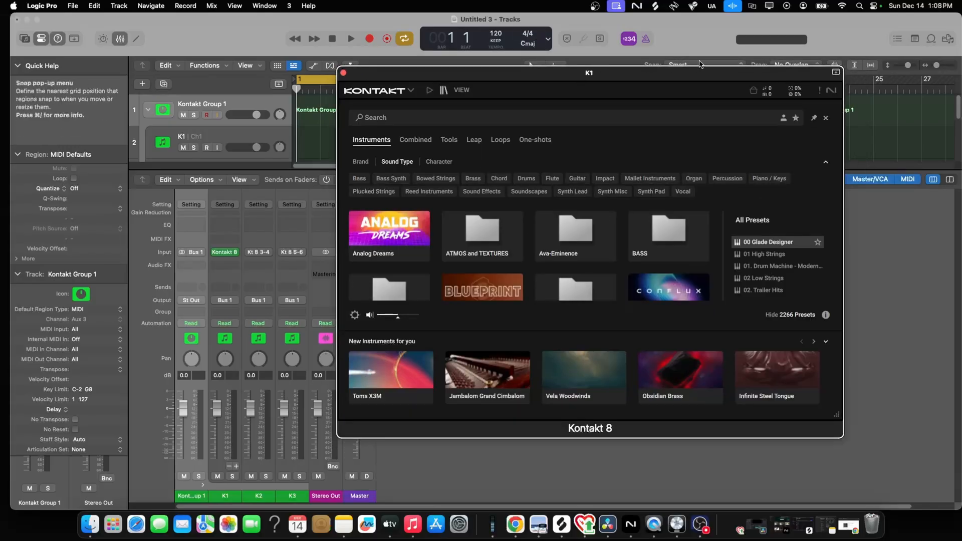
# Close the Kontakt 8 preset browser and switch the plug-in to Classic View
pyautogui.click(826, 118)
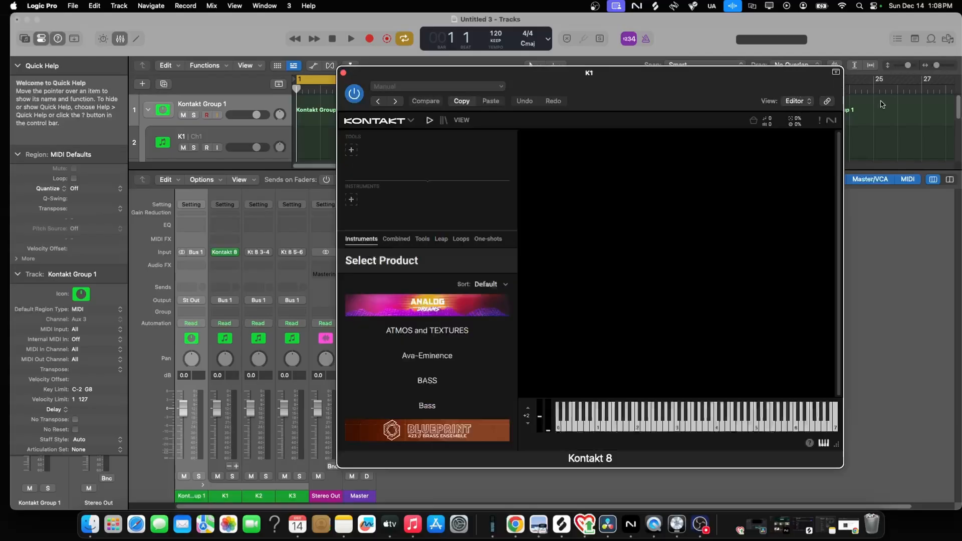
pyautogui.click(463, 121)
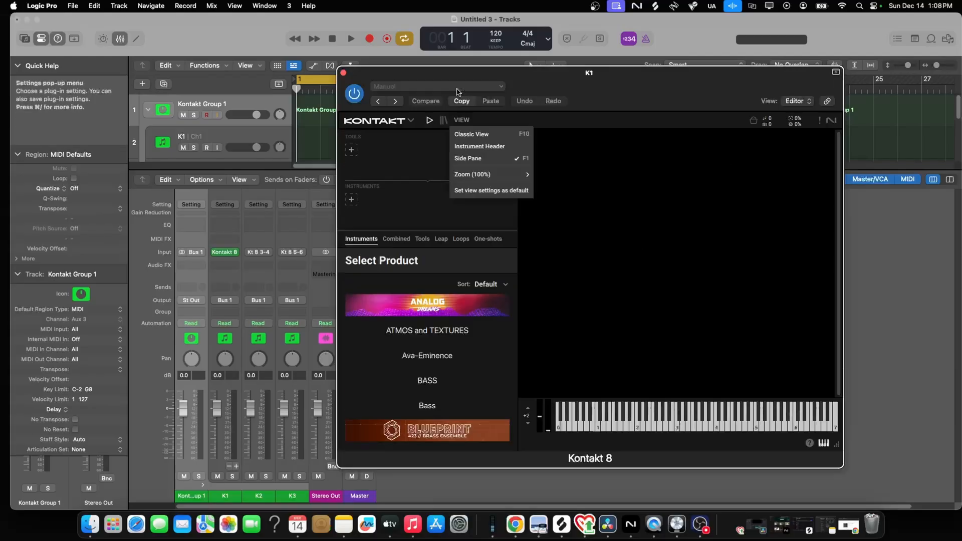
pyautogui.click(472, 134)
pyautogui.scroll(-3, 381, 225)
pyautogui.scroll(4, 364, 168)
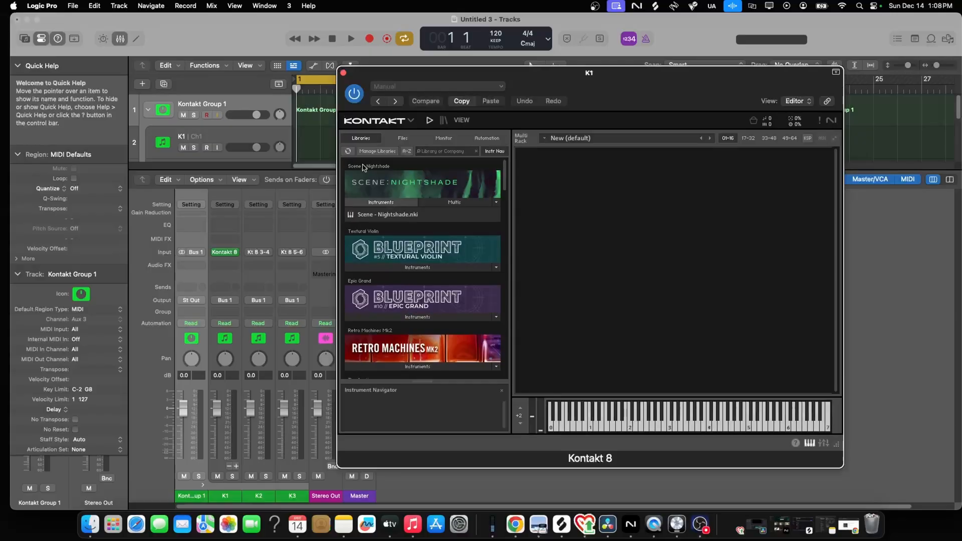
# Load Scene - Nightshade.nki into the Kontakt rack and reopen the Kontakt 8 plug-in from the K1 channel strip
pyautogui.moveTo(388, 214); pyautogui.dragTo(709, 154)
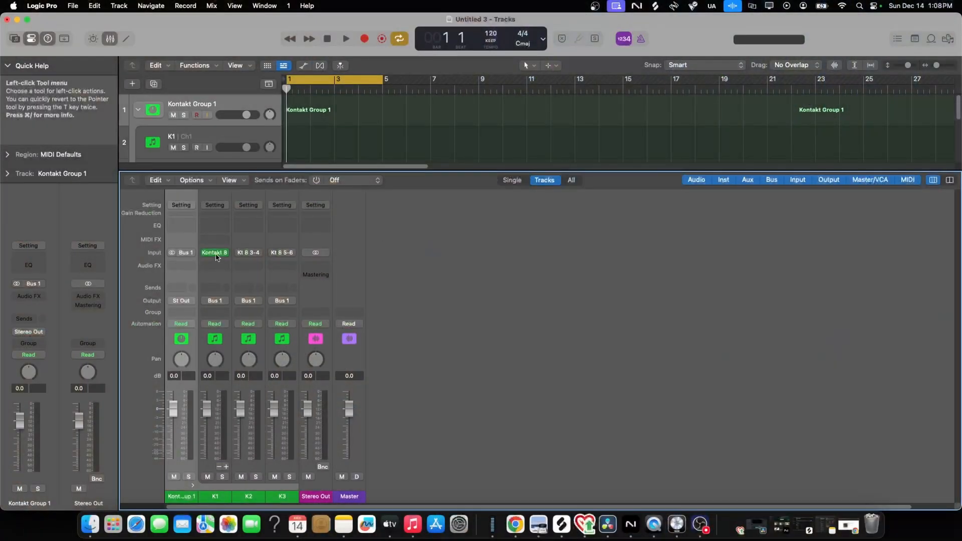
pyautogui.click(222, 253)
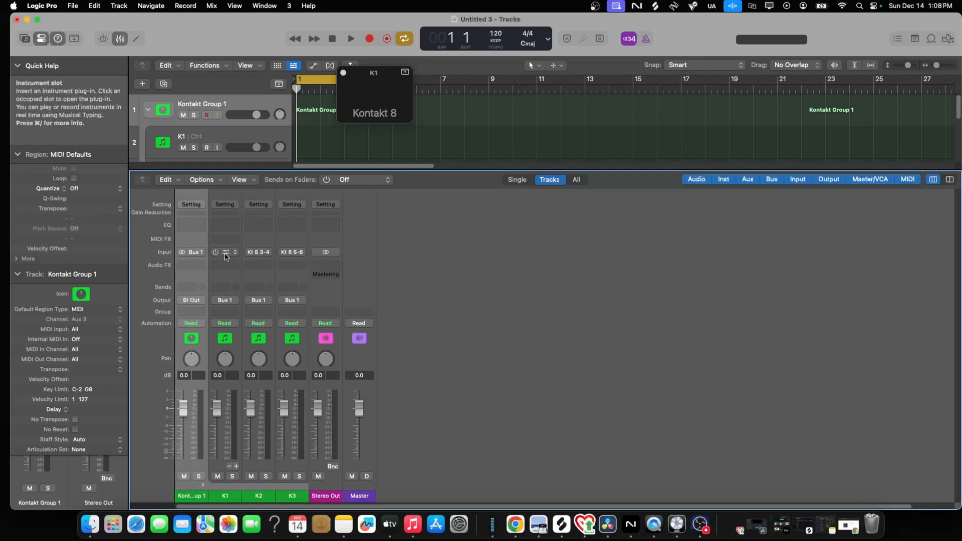
pyautogui.click(225, 255)
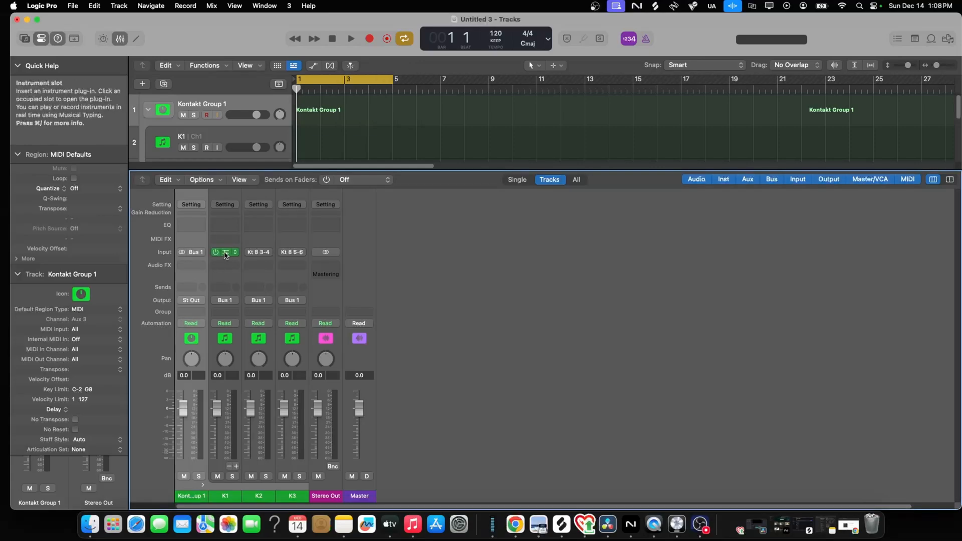
pyautogui.click(225, 254)
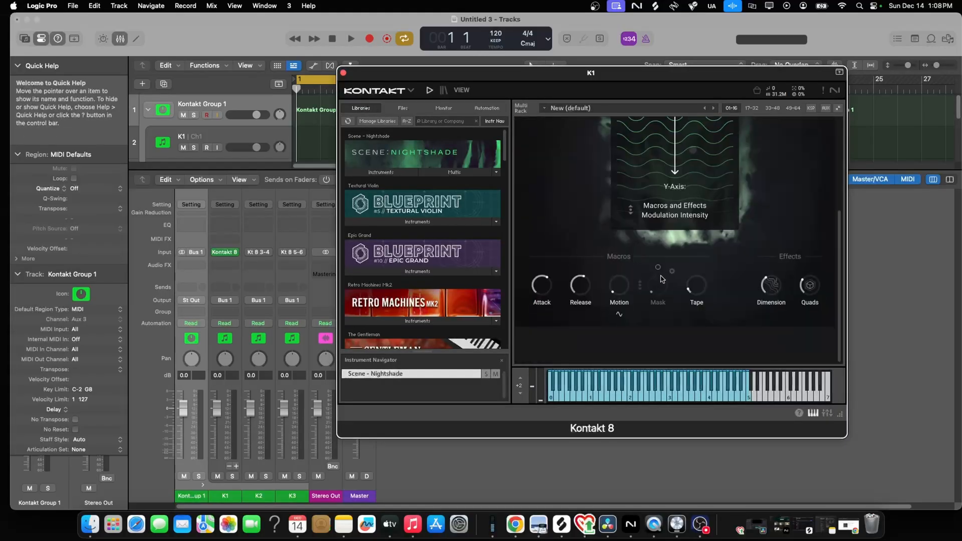
# Add Jacob Collier Audience Choir.nki from the library list to the rack below Scene - Nightshade
pyautogui.scroll(-5, 423, 282)
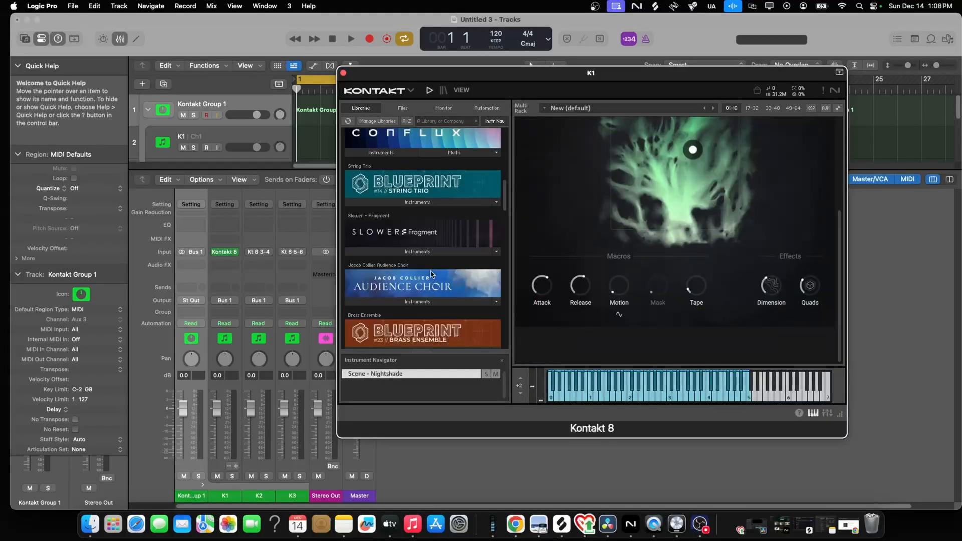
pyautogui.scroll(-3, 435, 258)
pyautogui.click(419, 171)
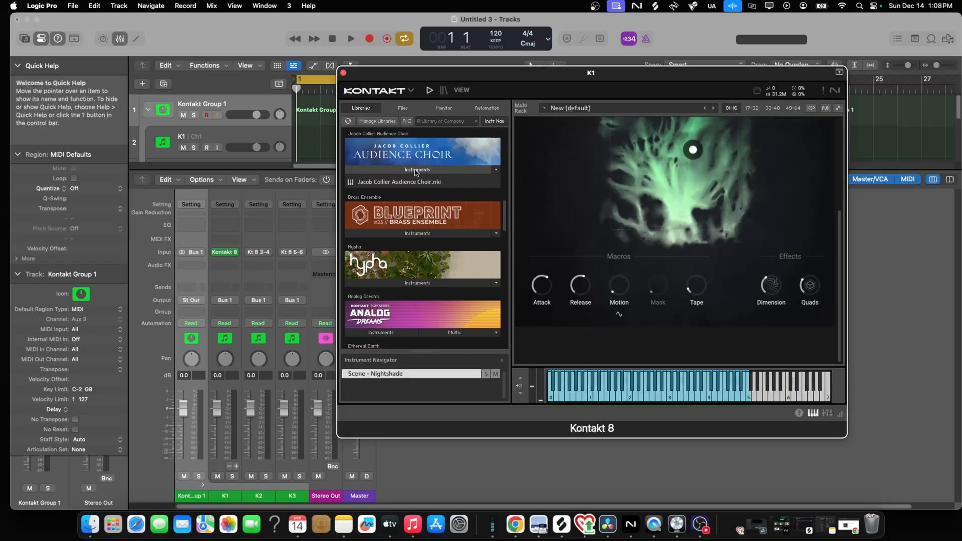
pyautogui.moveTo(402, 186); pyautogui.dragTo(637, 346)
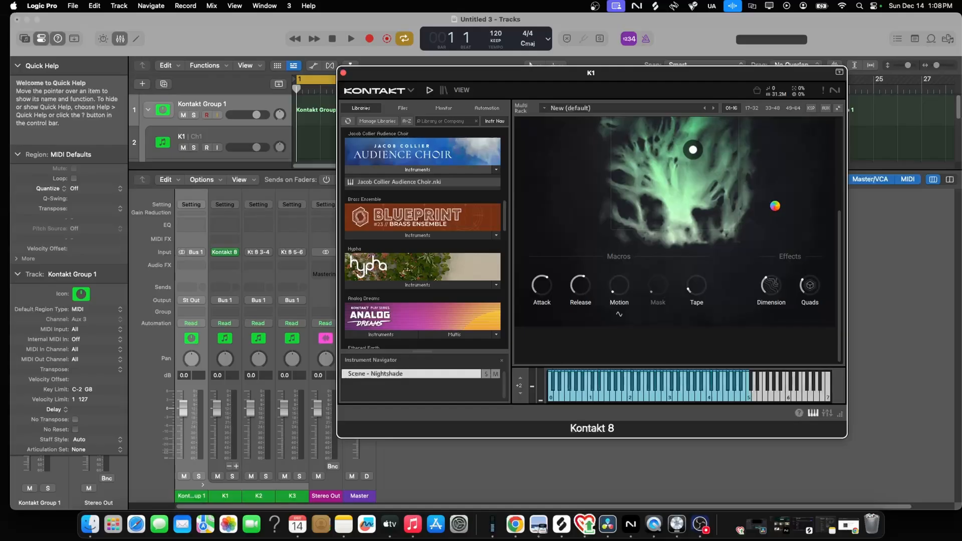
pyautogui.scroll(8, 778, 260)
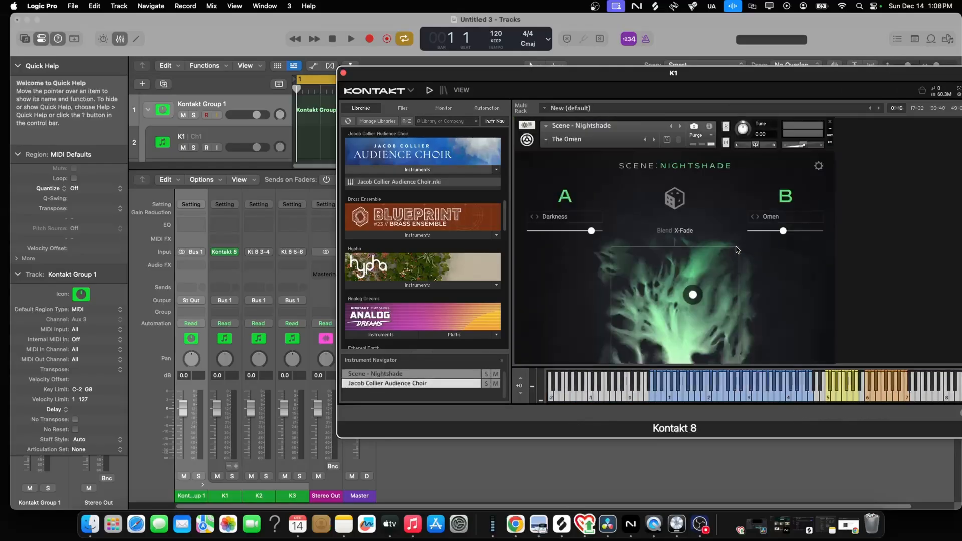
pyautogui.scroll(-8, 734, 248)
pyautogui.scroll(-4, 735, 248)
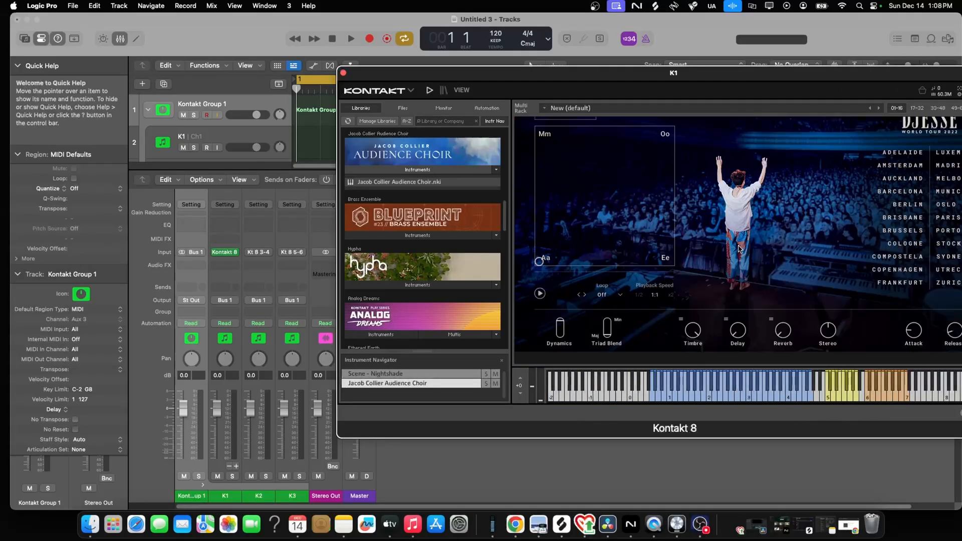
pyautogui.scroll(10, 739, 249)
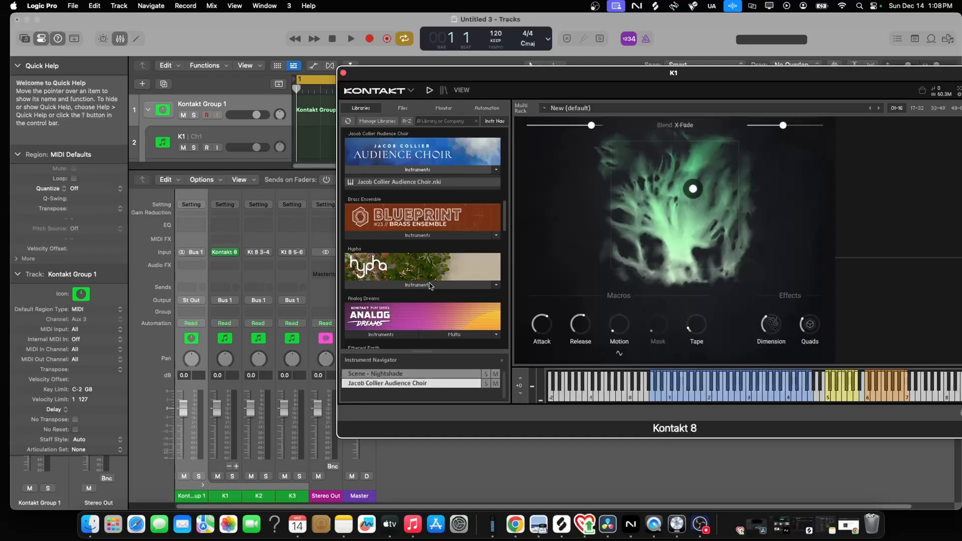
# Decline the Camo Microphone audio device and add Ethereal Earth 2.0.nki to the rack below the Audience Choir instrument
pyautogui.scroll(-3, 426, 278)
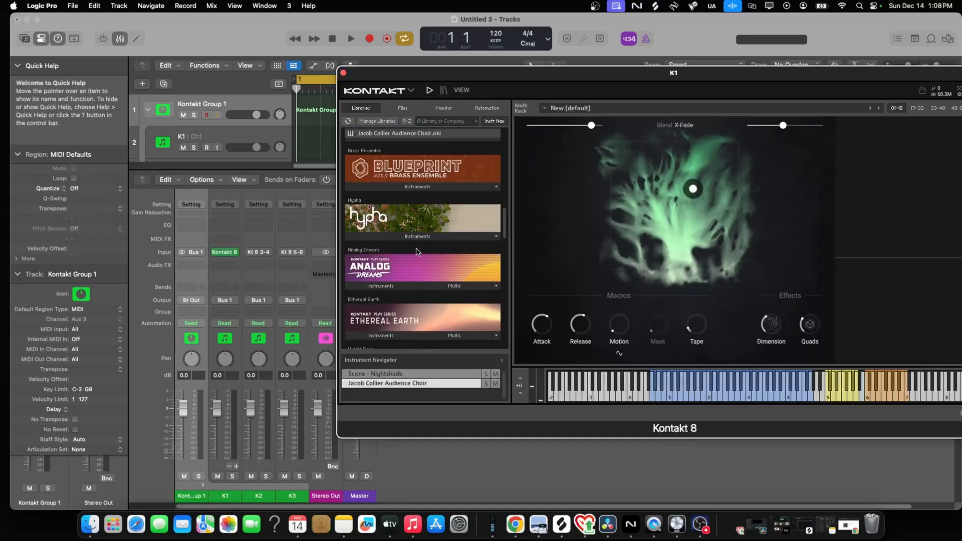
pyautogui.scroll(-8, 392, 337)
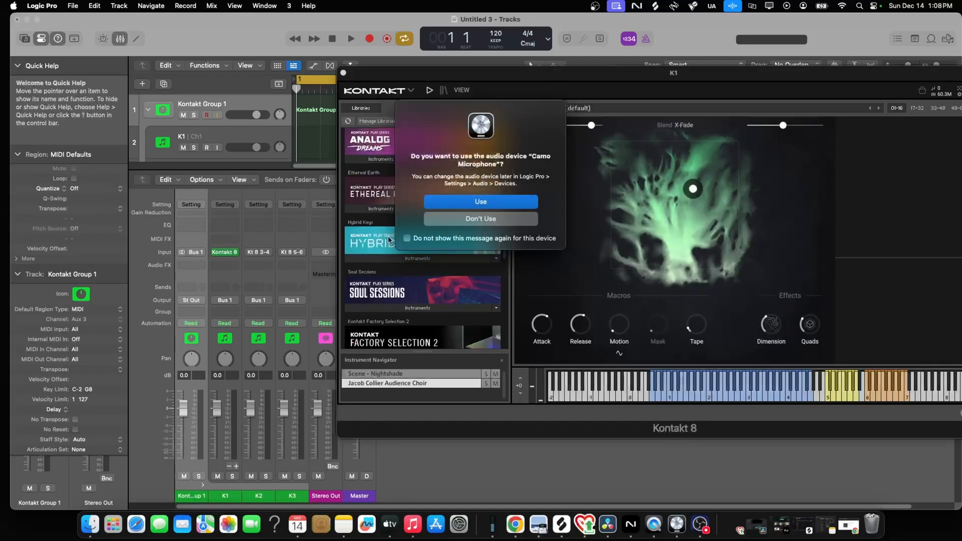
pyautogui.click(479, 219)
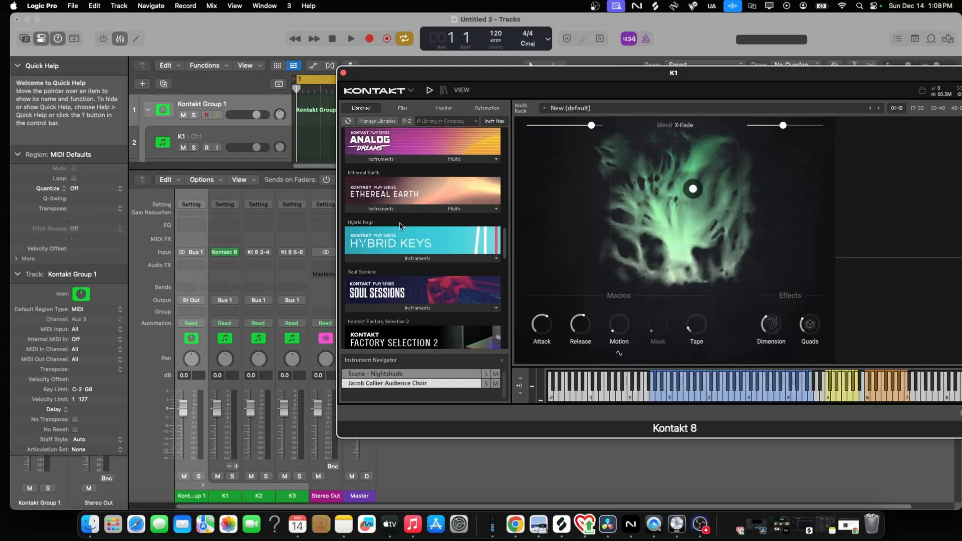
pyautogui.click(384, 212)
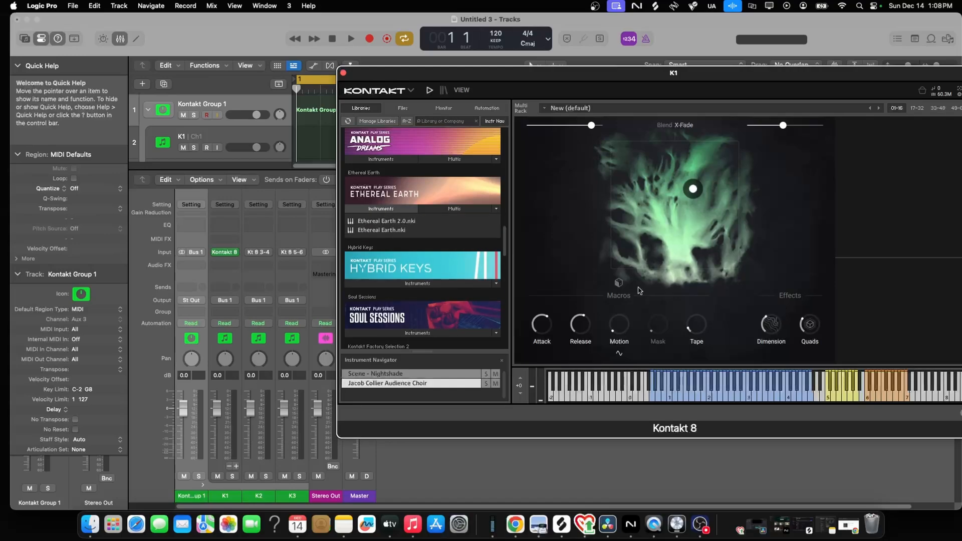
pyautogui.scroll(-5, 660, 310)
pyautogui.scroll(-5, 660, 309)
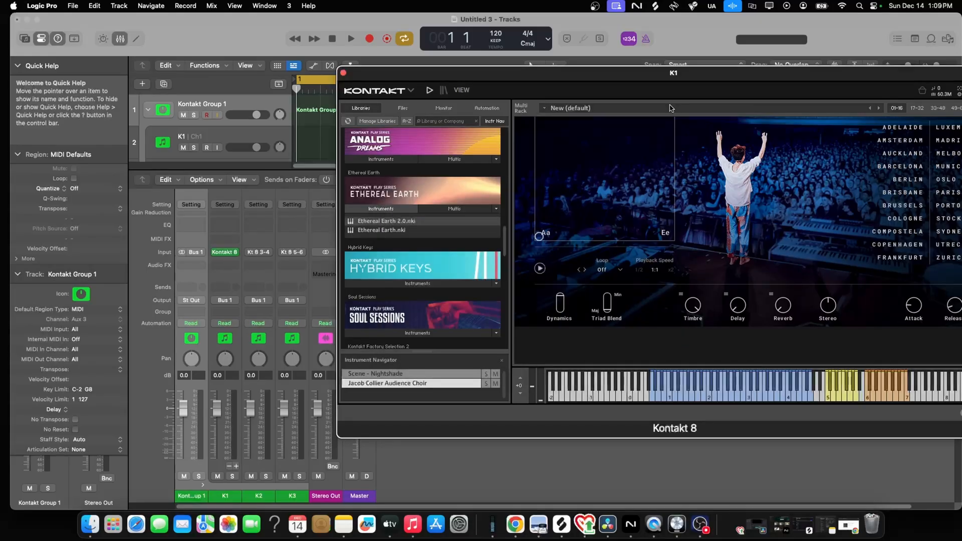
pyautogui.moveTo(700, 75); pyautogui.dragTo(467, 32)
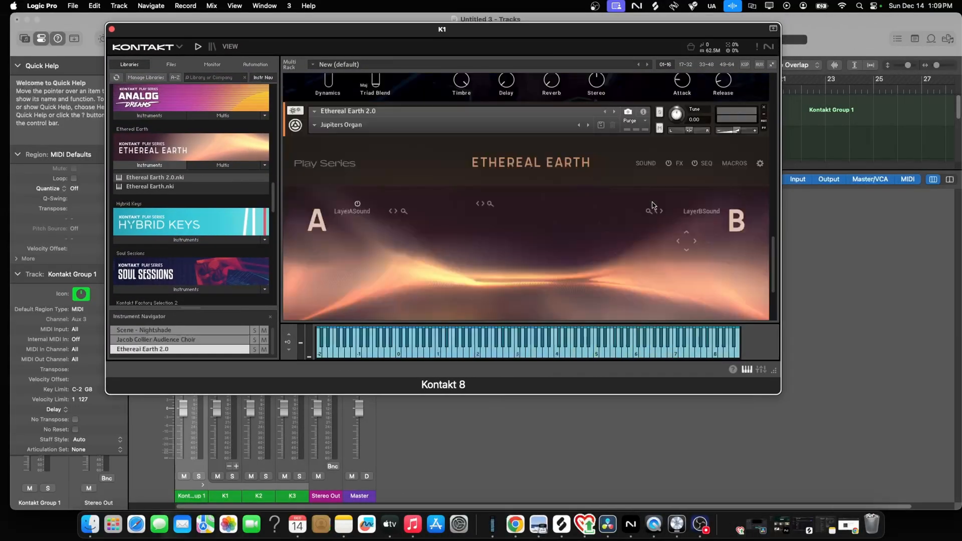
# Show the Scene - Nightshade instrument's routing info and set its MIDI channel to Port A channel 1
pyautogui.scroll(5, 768, 236)
pyautogui.scroll(-4, 767, 236)
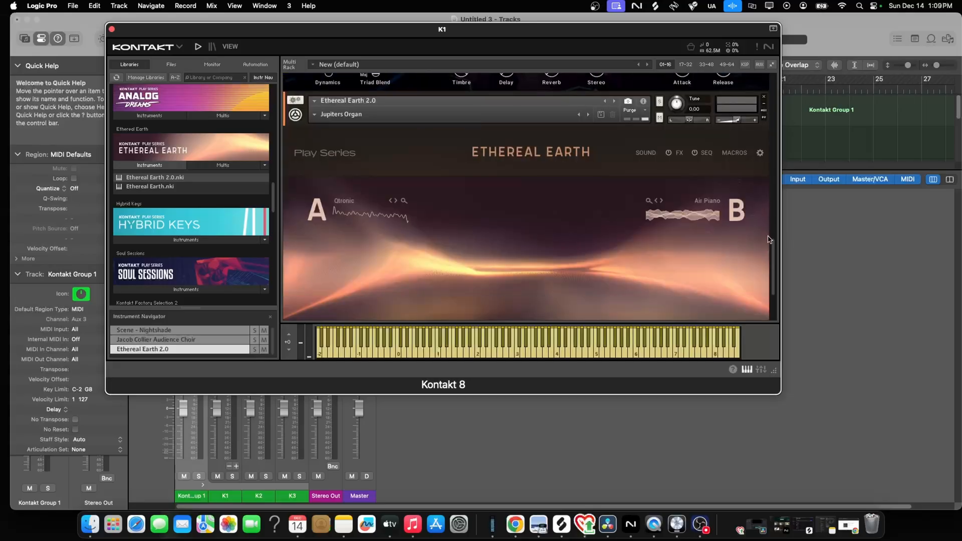
pyautogui.scroll(5, 768, 239)
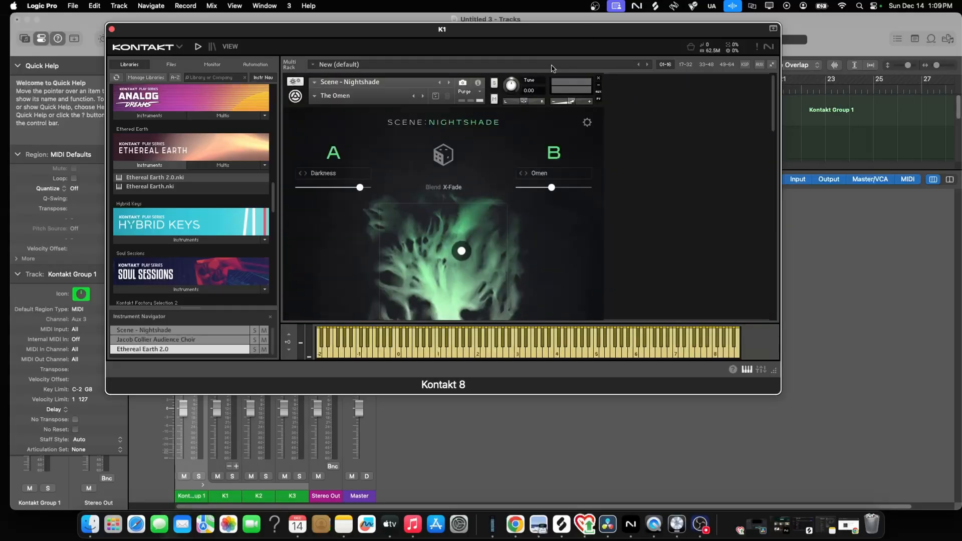
pyautogui.click(478, 83)
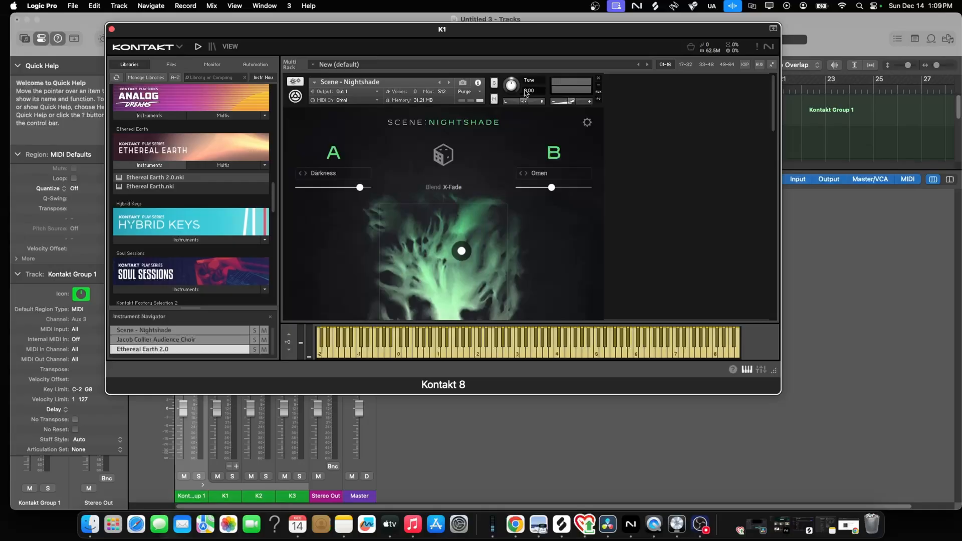
pyautogui.click(378, 101)
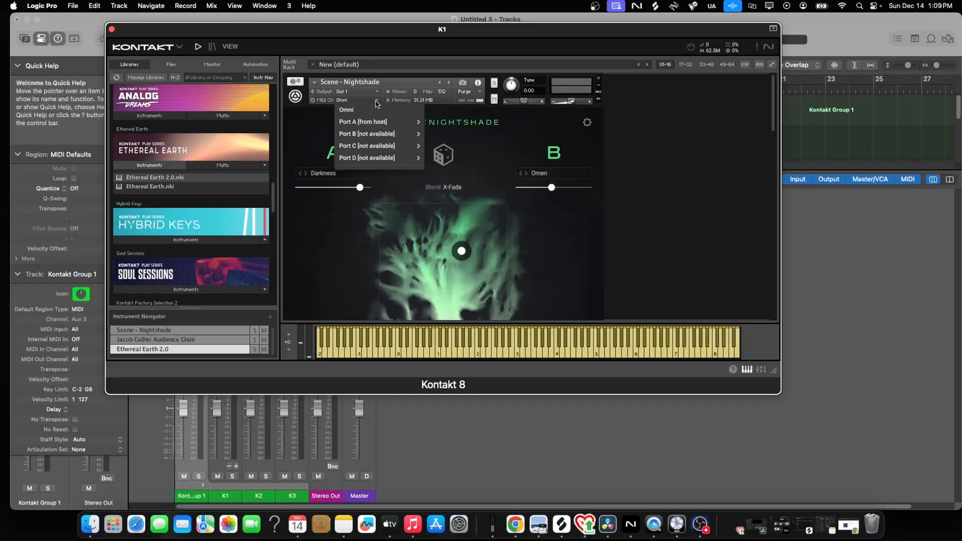
pyautogui.click(379, 101)
pyautogui.click(379, 101)
pyautogui.moveTo(368, 123)
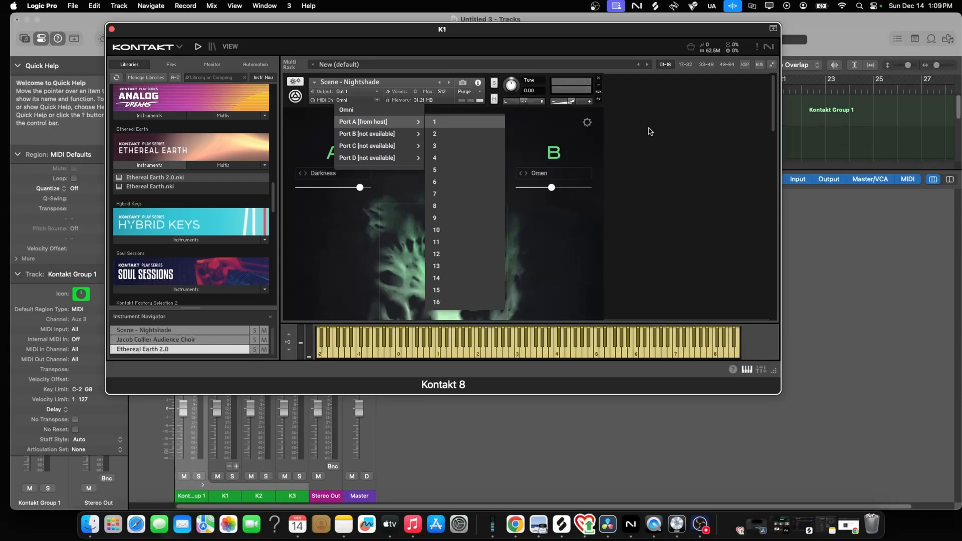
pyautogui.click(439, 121)
# Route the Jacob Collier Audience Choir instrument to Out 2 and set its MIDI channel to Port A channel 2
pyautogui.scroll(-1, 522, 207)
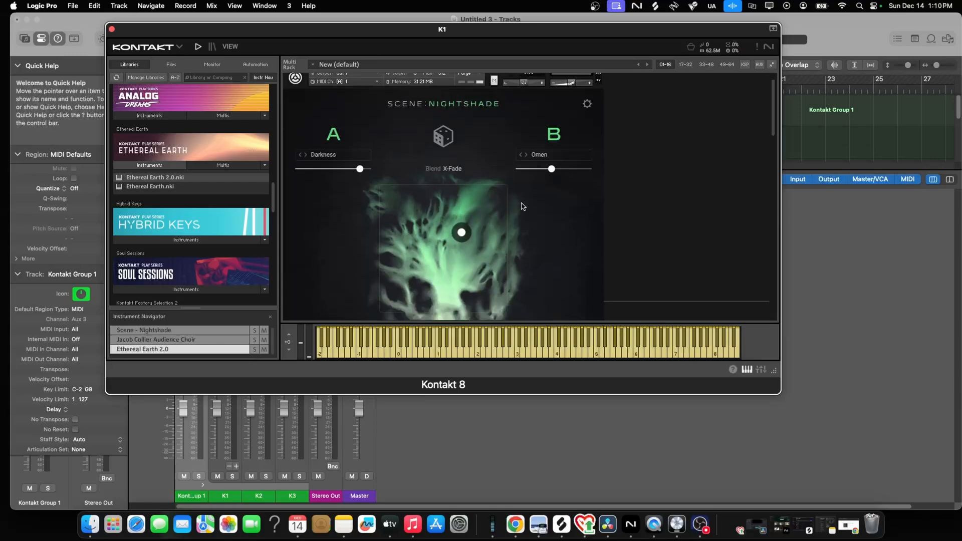
pyautogui.scroll(-8, 523, 207)
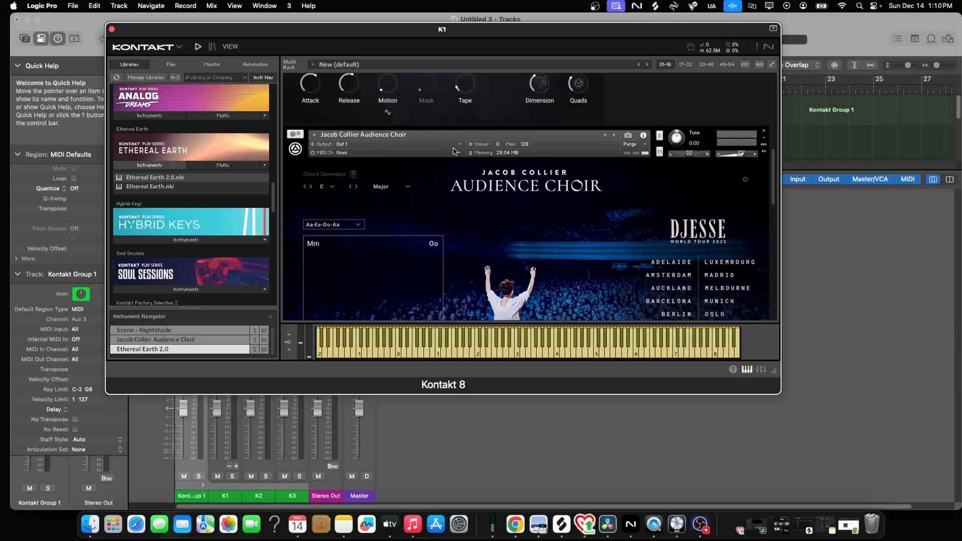
pyautogui.click(459, 147)
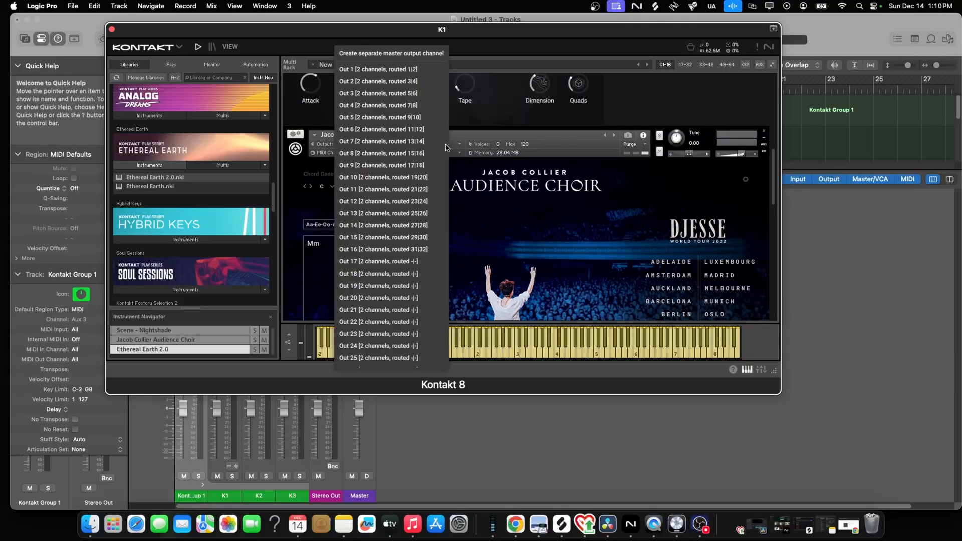
pyautogui.click(379, 81)
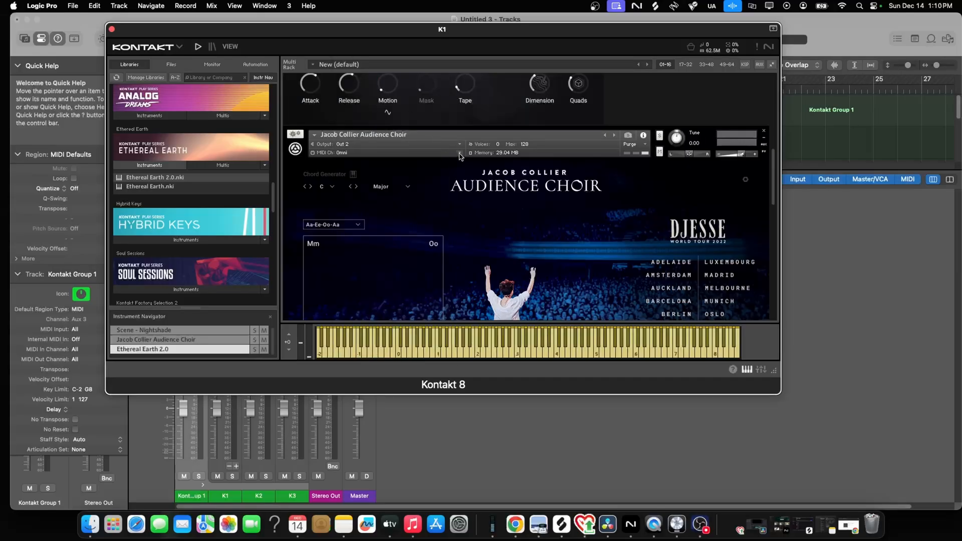
pyautogui.click(459, 154)
pyautogui.moveTo(386, 175)
pyautogui.click(451, 188)
# Route Ethereal Earth 2.0 to Out 3 on MIDI channel 3 of Port A, and close the Kontakt 8 window
pyautogui.scroll(-5, 533, 232)
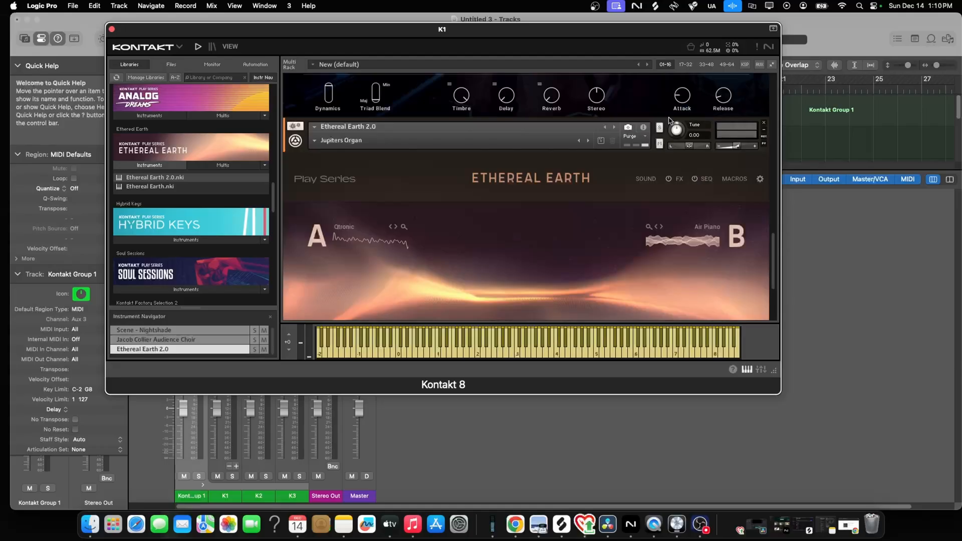
pyautogui.click(644, 128)
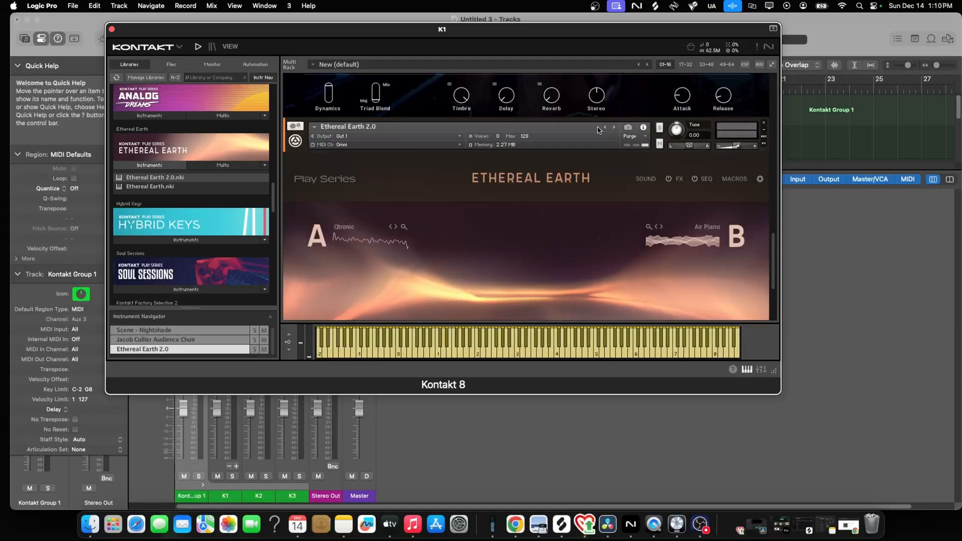
pyautogui.click(460, 136)
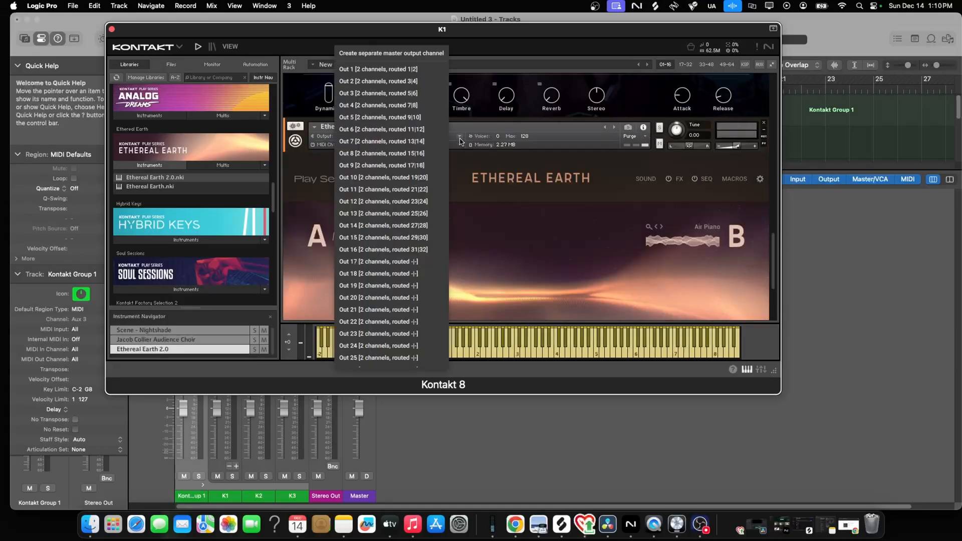
pyautogui.click(365, 94)
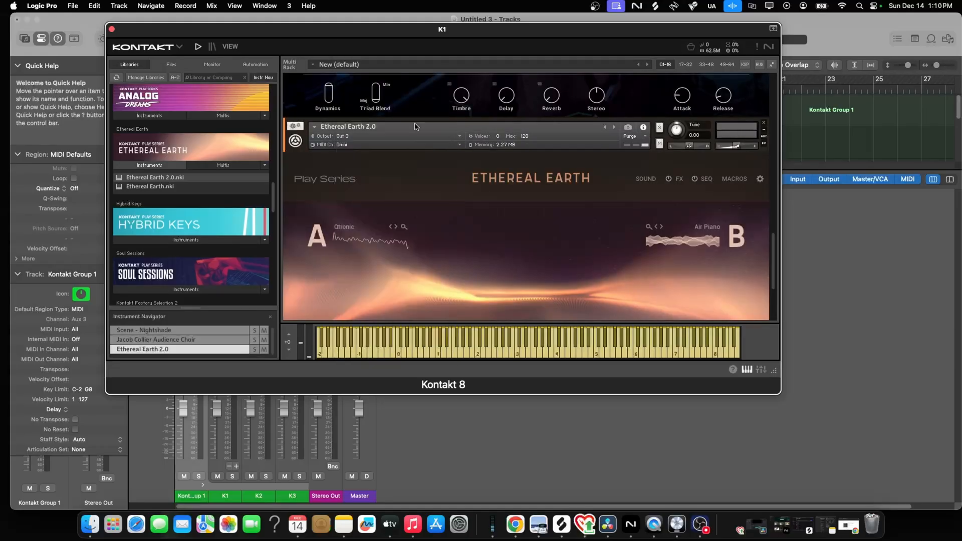
pyautogui.click(460, 145)
pyautogui.moveTo(376, 167)
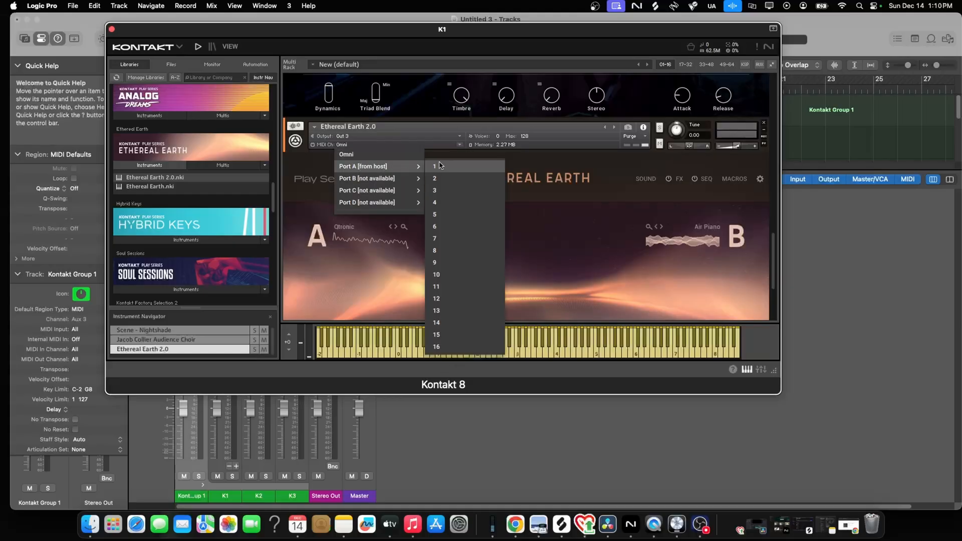
pyautogui.click(452, 190)
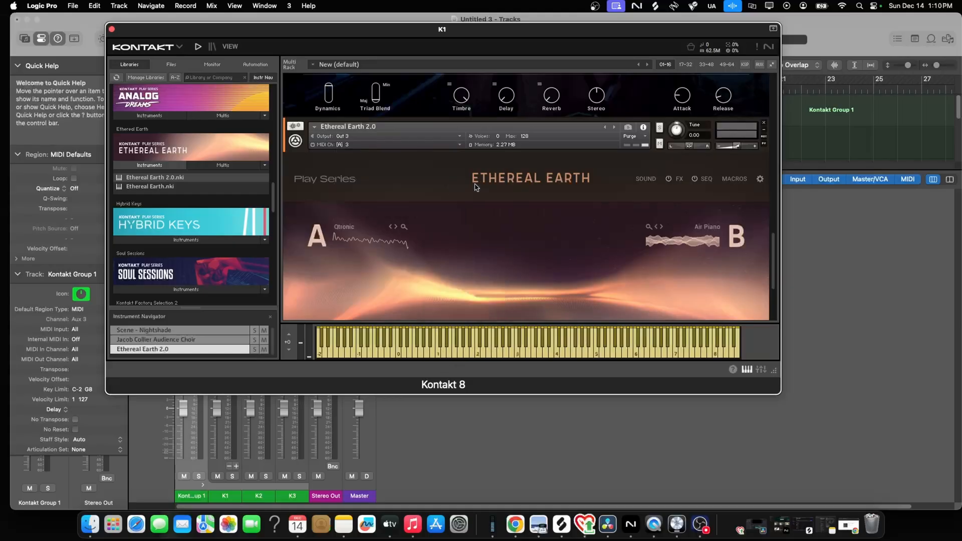
pyautogui.click(112, 31)
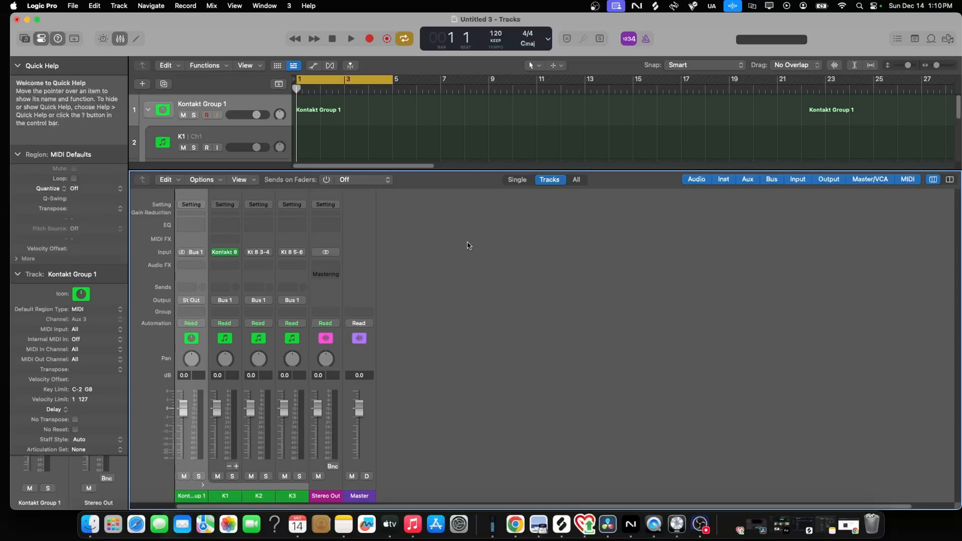
# Hide the mixer and audition tracks K1, K2 and K3 in turn, returning to K1
pyautogui.press('x')
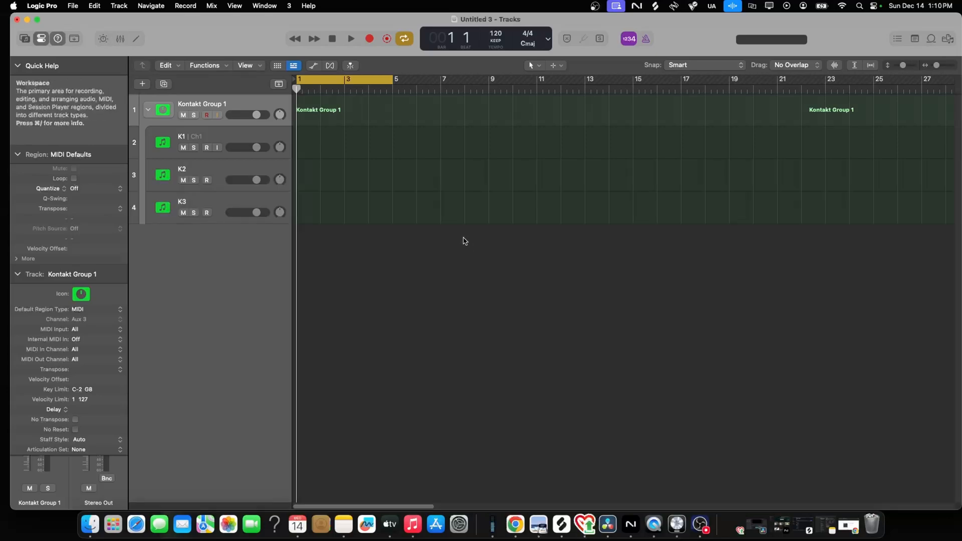
pyautogui.click(226, 139)
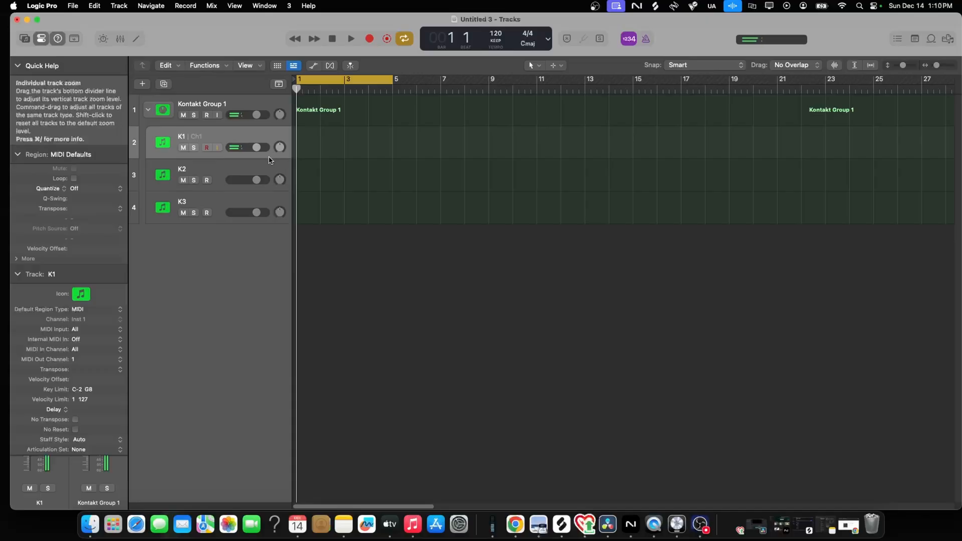
pyautogui.click(239, 168)
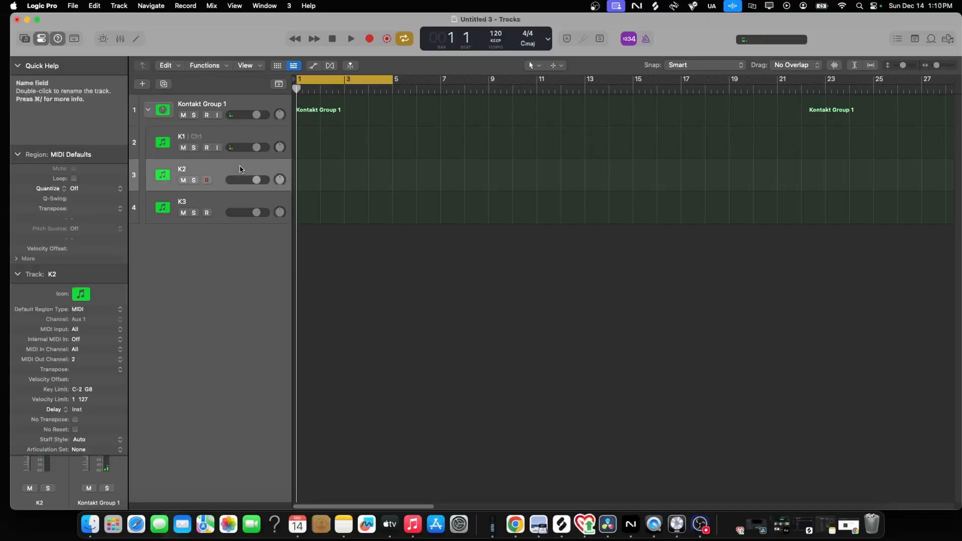
pyautogui.click(221, 201)
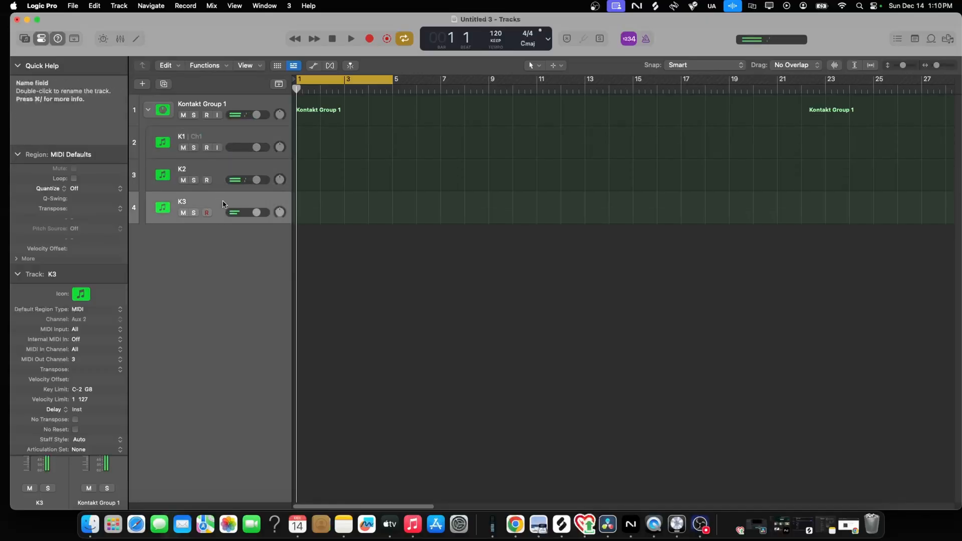
pyautogui.click(237, 135)
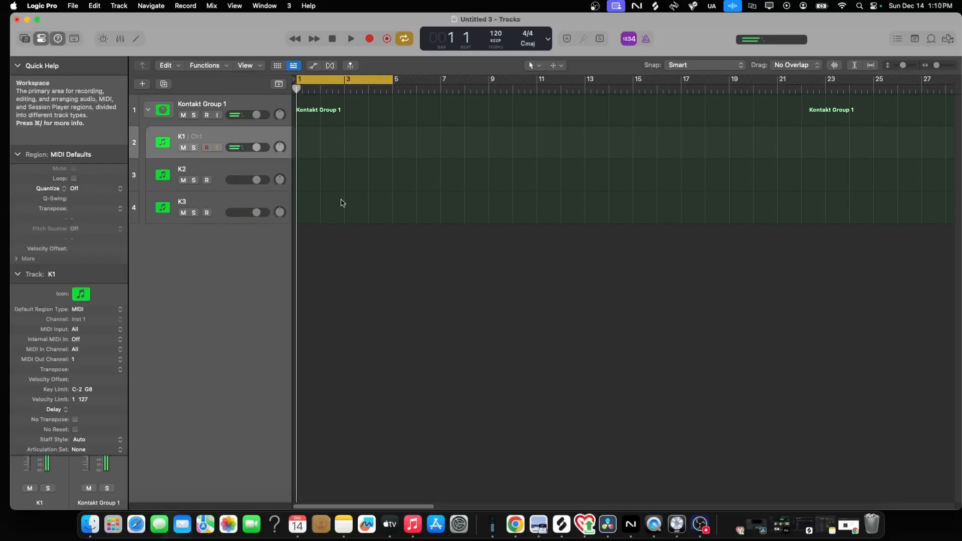
# Create an empty MIDI region at bar 1 on track K2
pyautogui.click(225, 171)
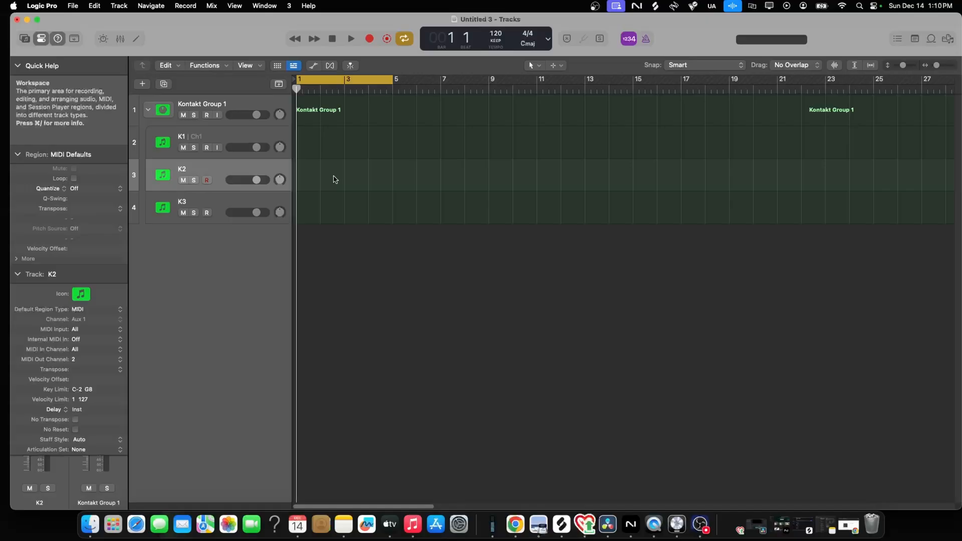
pyautogui.rightClick(301, 175)
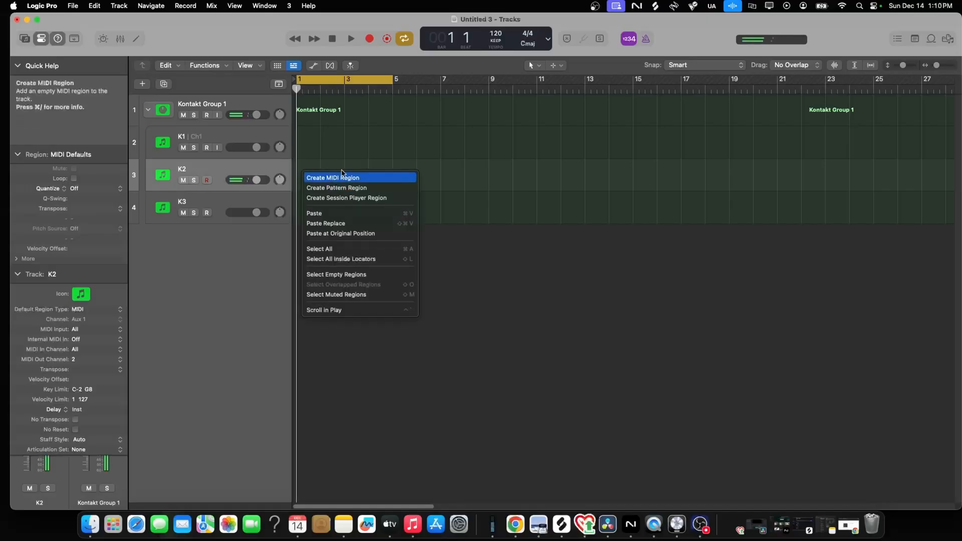
pyautogui.click(335, 177)
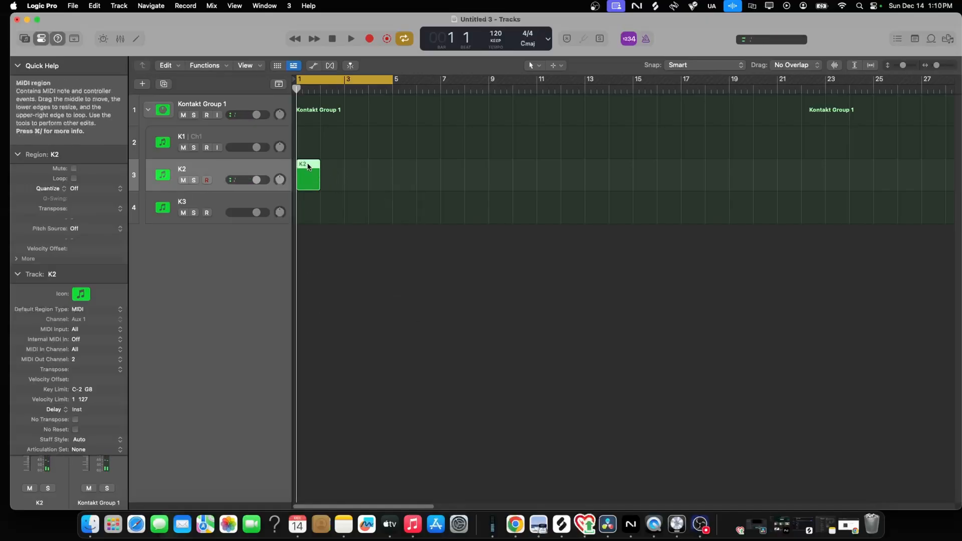
# Copy the K2 region to bar 1 of tracks K1 and K3, and select the Kontakt Group 1 track
pyautogui.moveTo(309, 166); pyautogui.dragTo(309, 200)
pyautogui.click(309, 167)
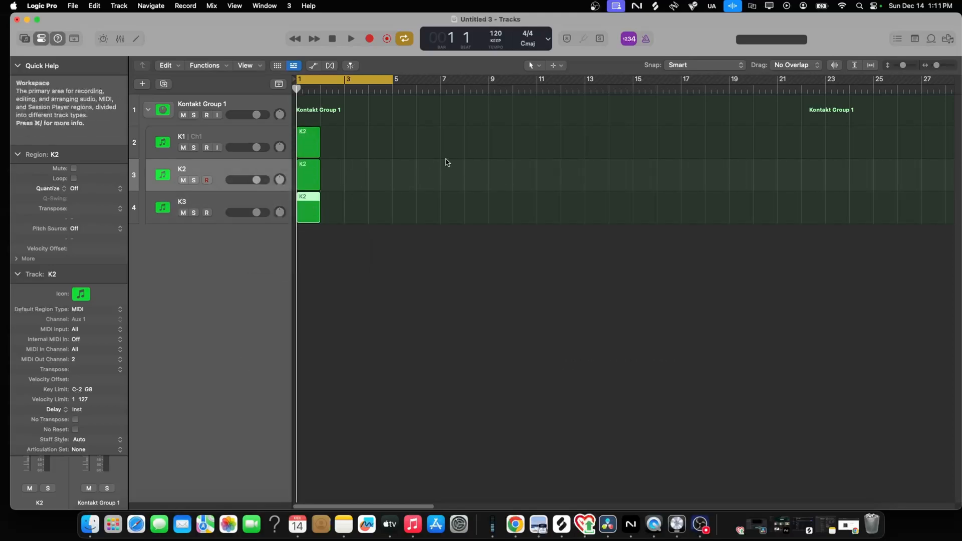
pyautogui.click(229, 108)
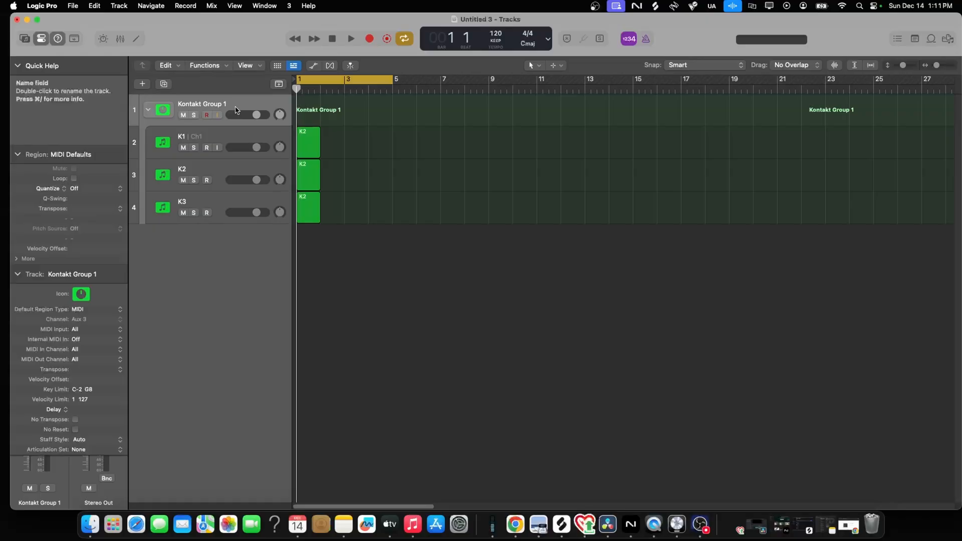